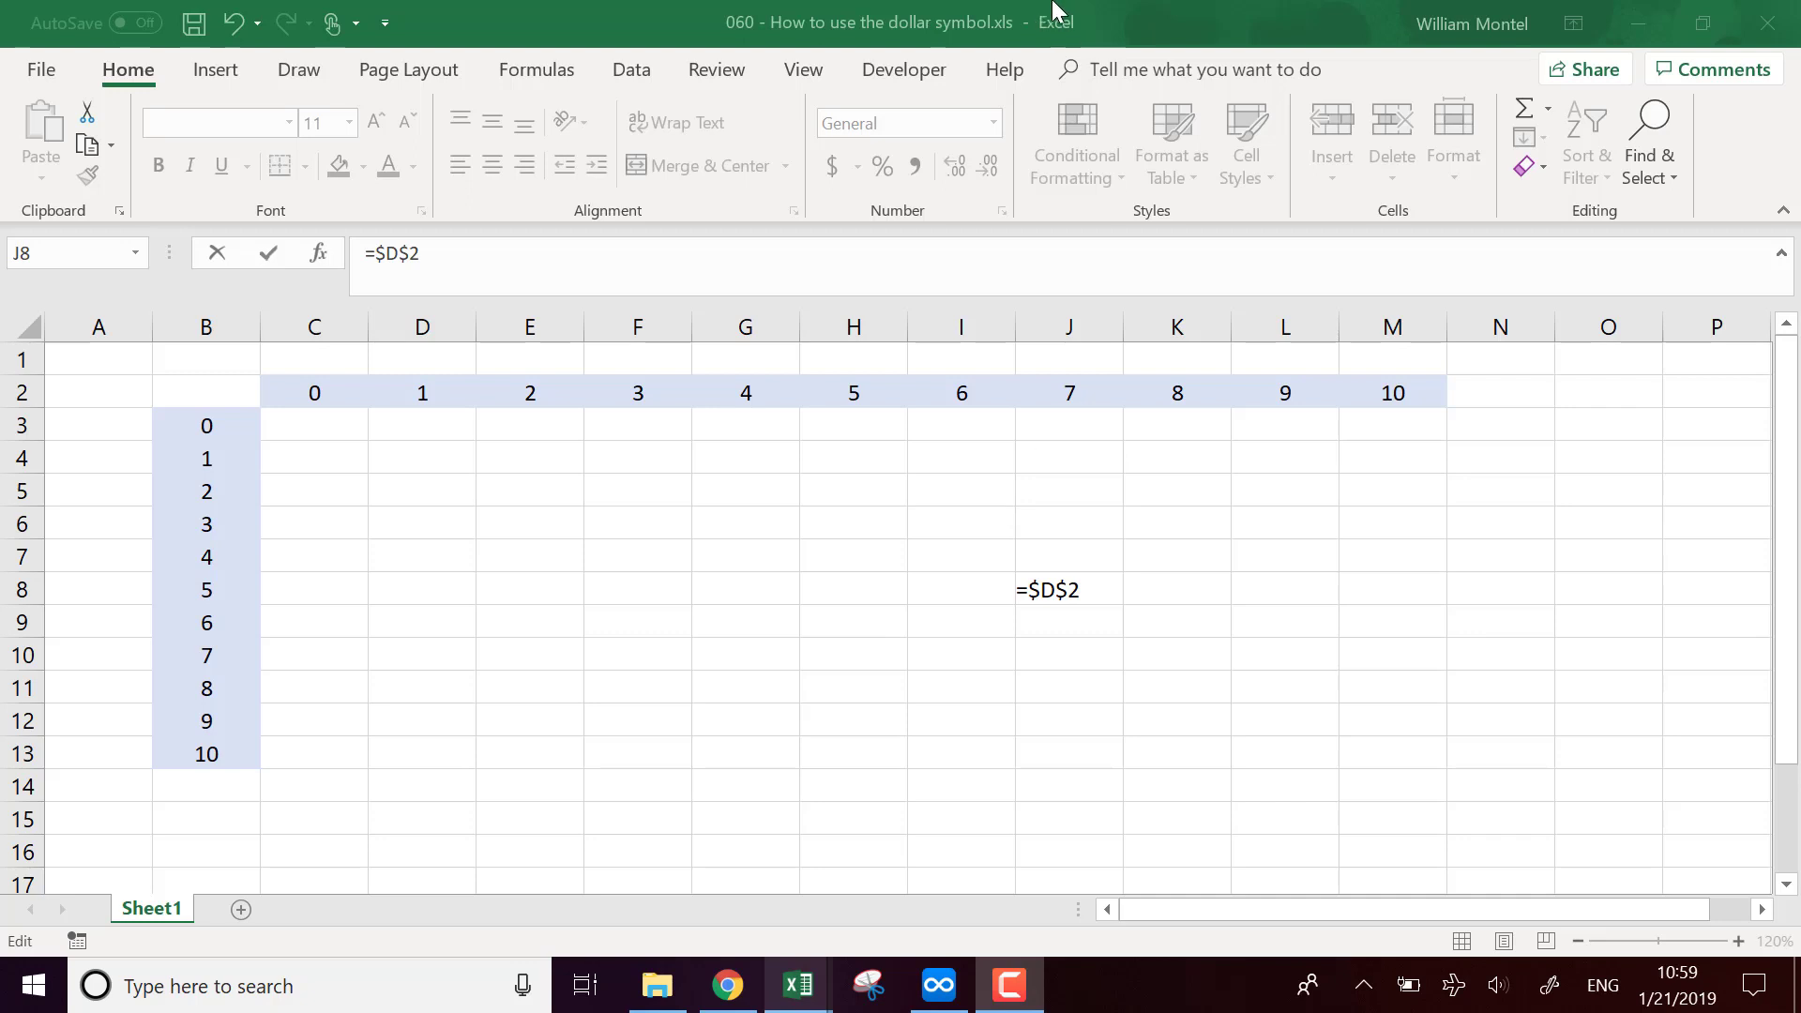
- Finish and commit the =$D$2 formula in J8, leaving it unchanged
left_click(392, 251)
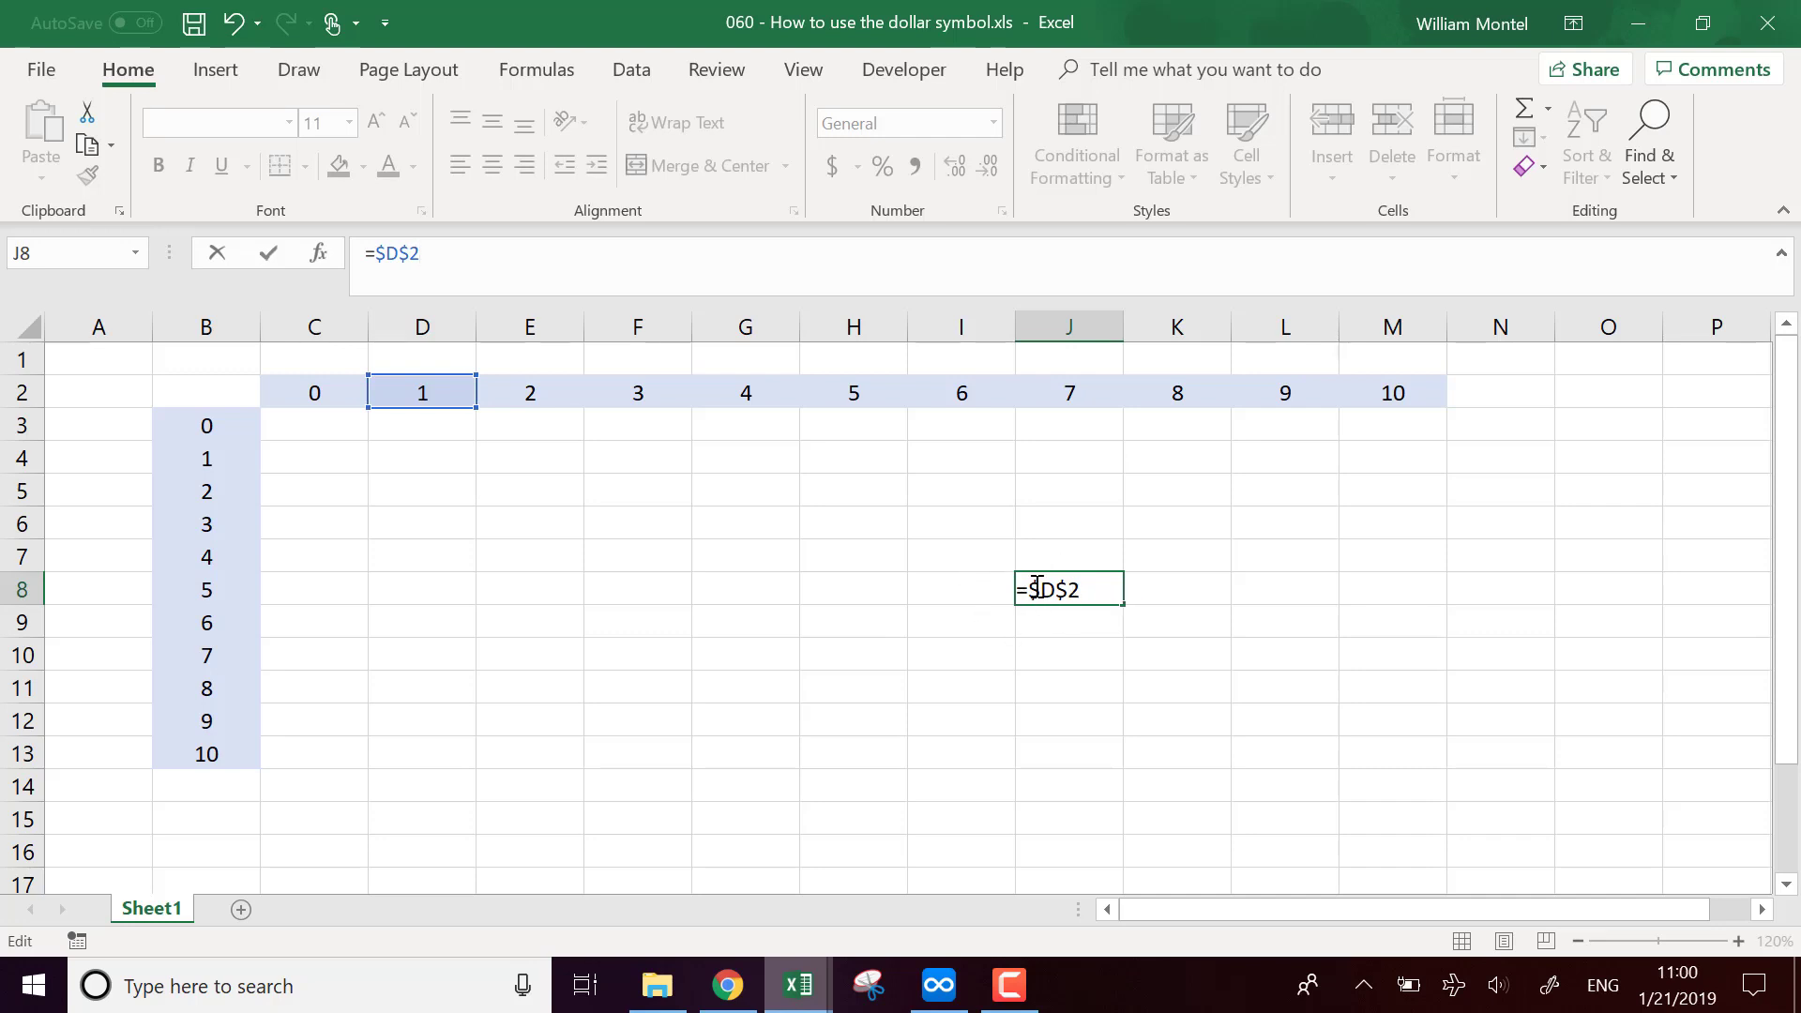
left_click_drag(1032, 588, 1121, 601)
left_click(1098, 598)
key("Return")
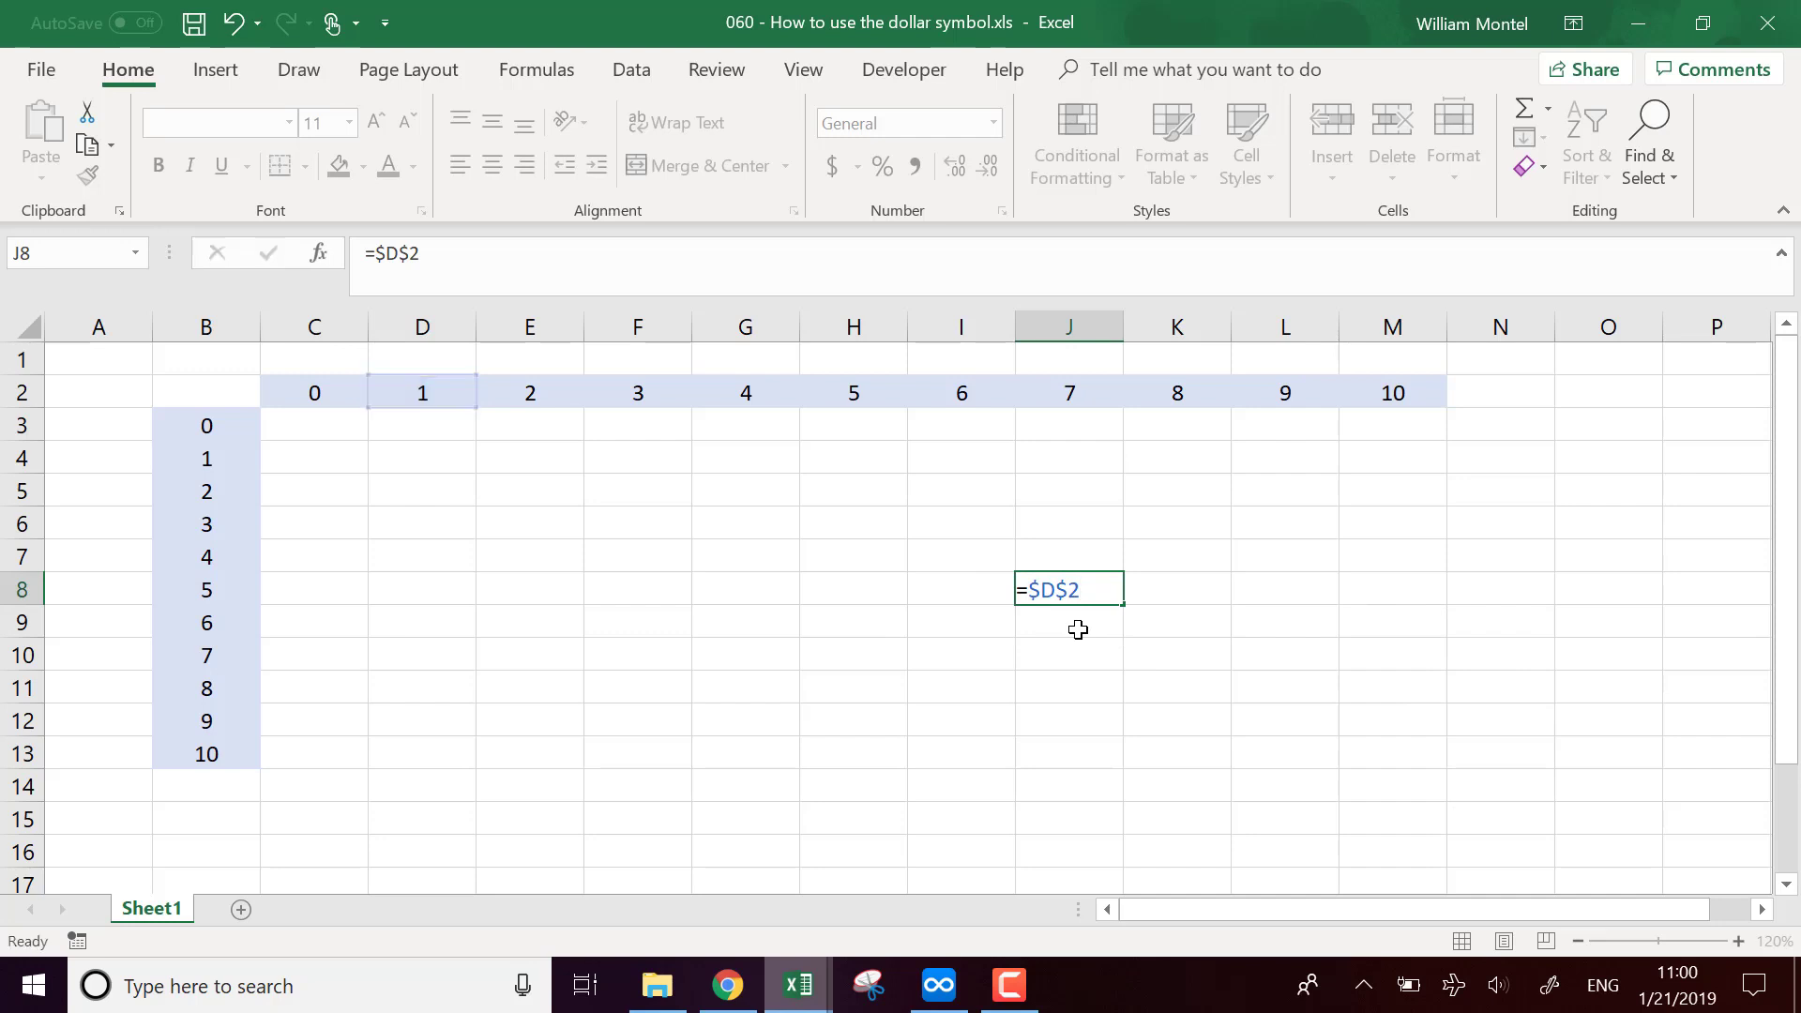
left_click(1071, 591)
double_click(1068, 595)
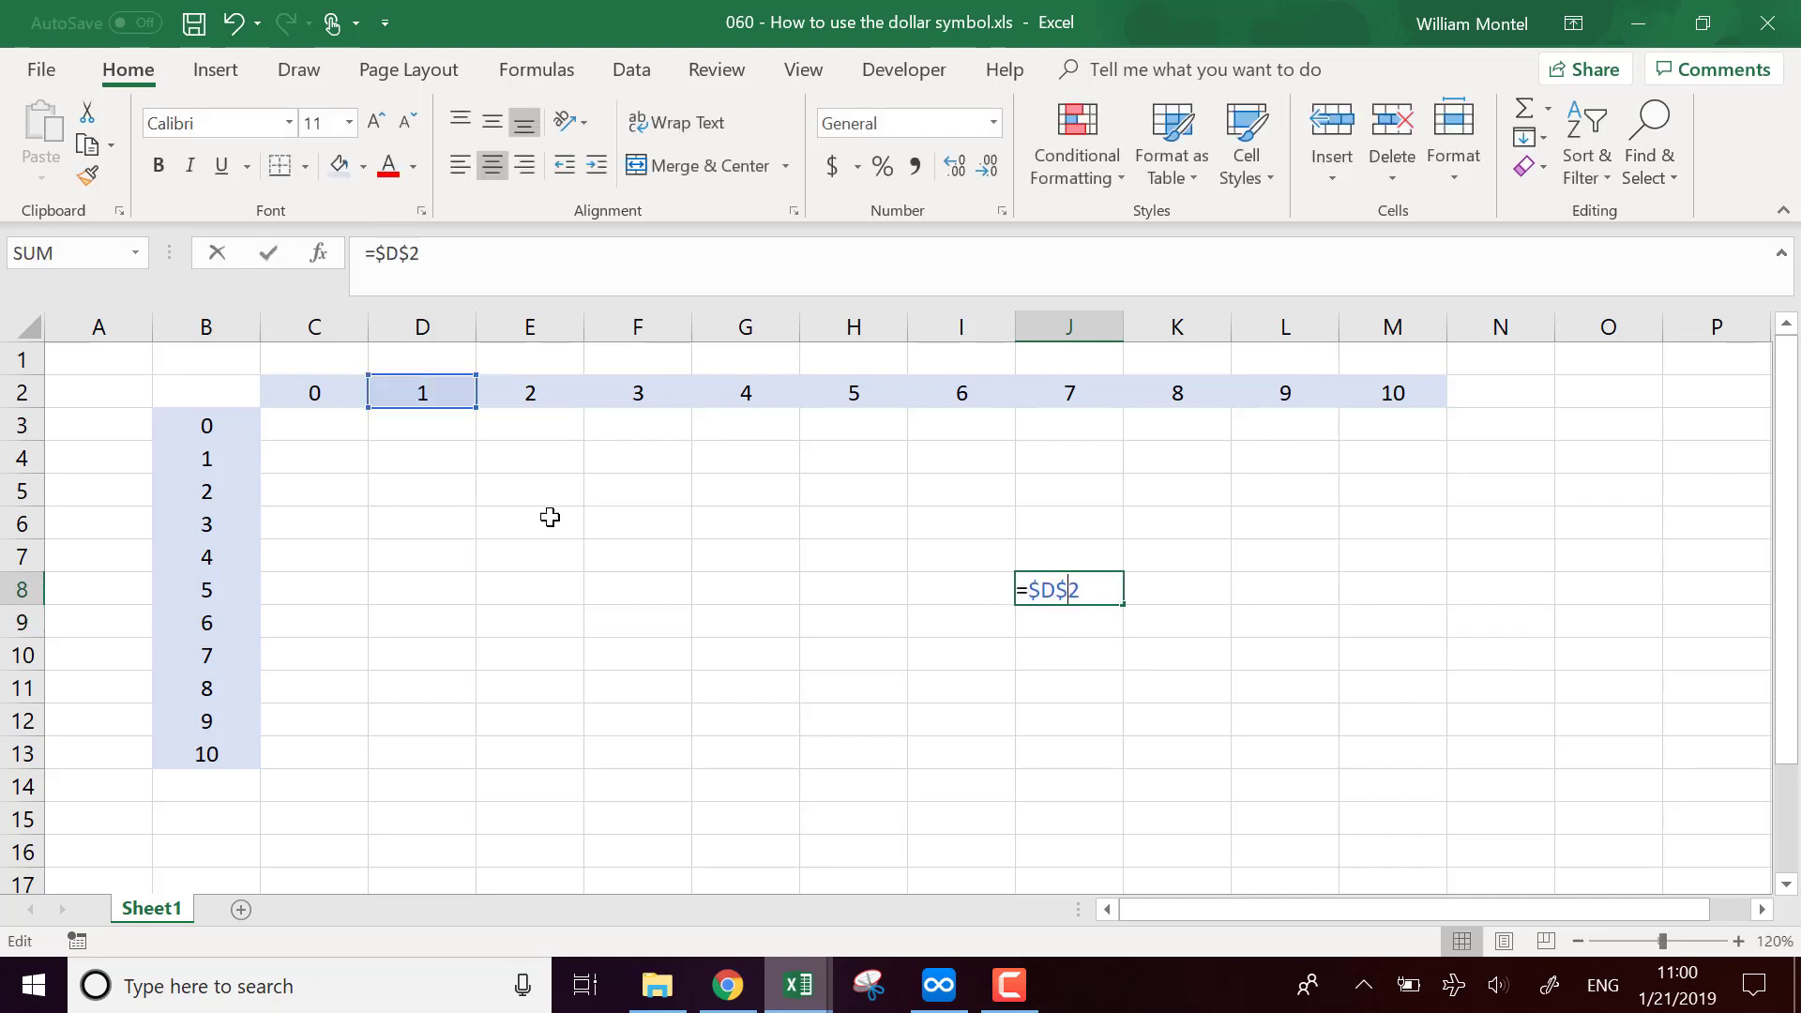
key("Escape")
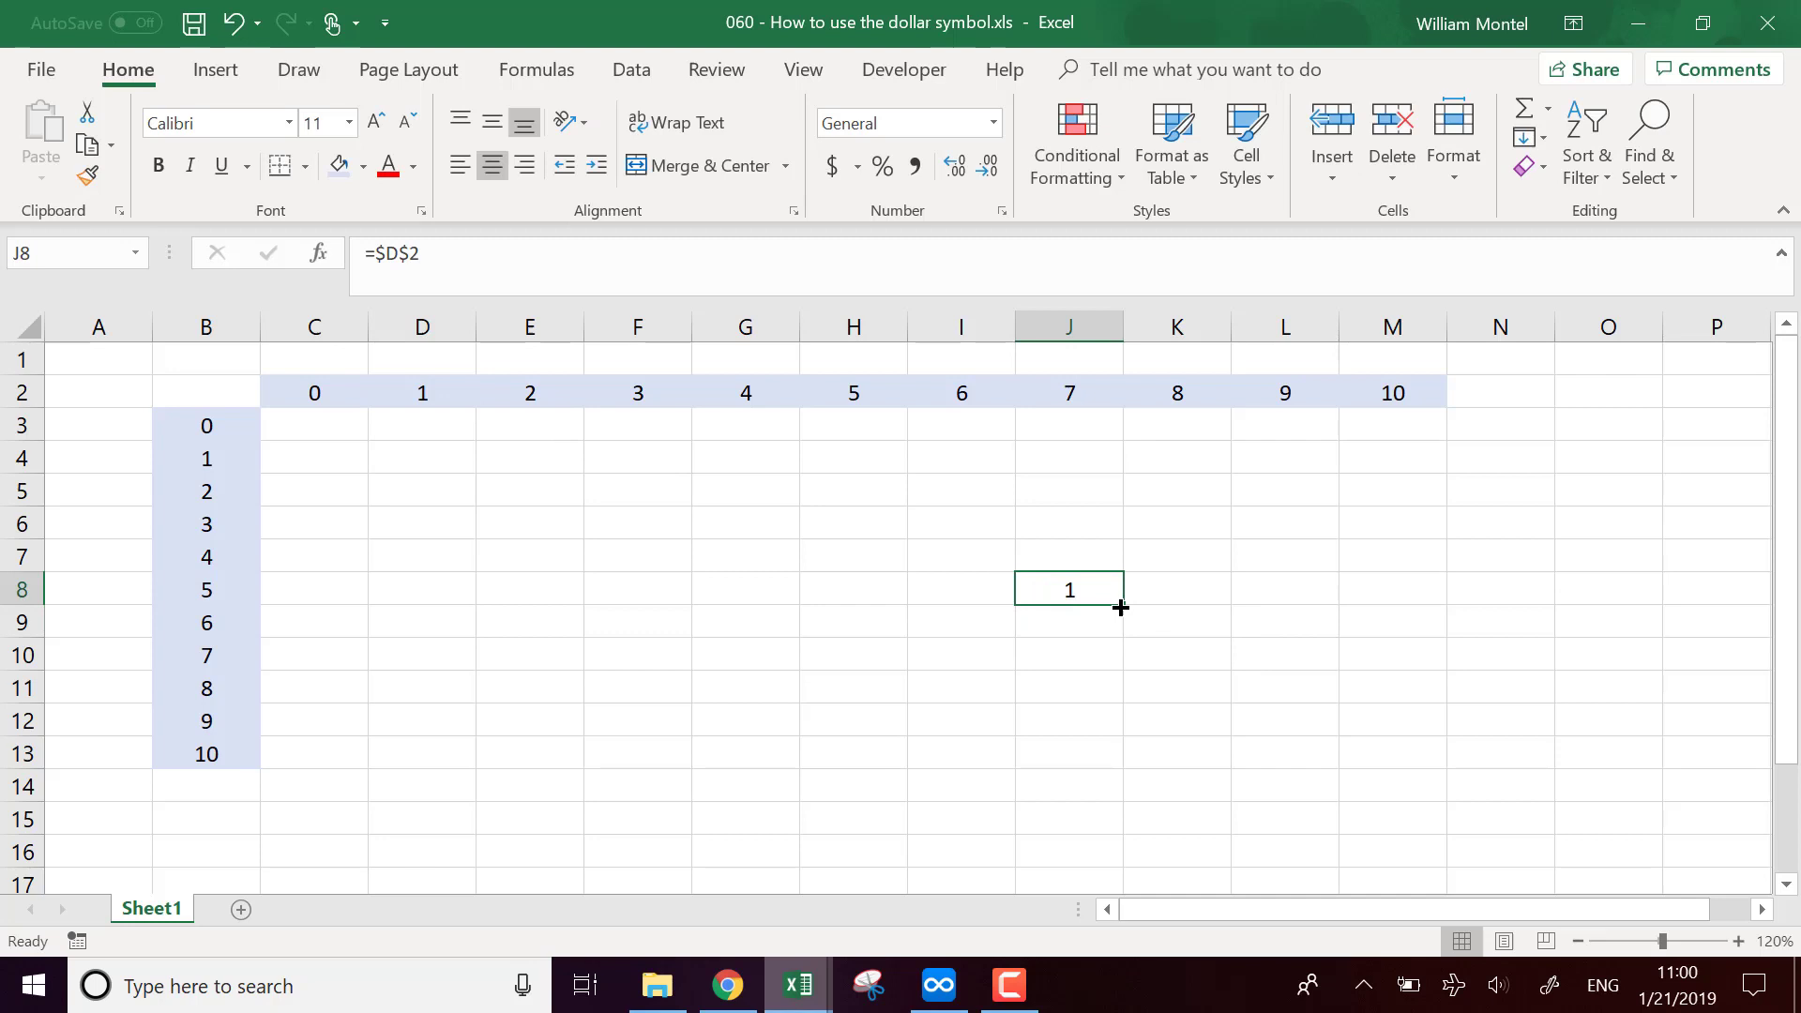
- Copy J8's =$D$2 across to M8 and down to row 15, then spot-check the copies
left_click_drag(1122, 604, 1456, 611)
left_click_drag(1441, 672, 1425, 825)
left_click(1306, 728)
left_click(1289, 804)
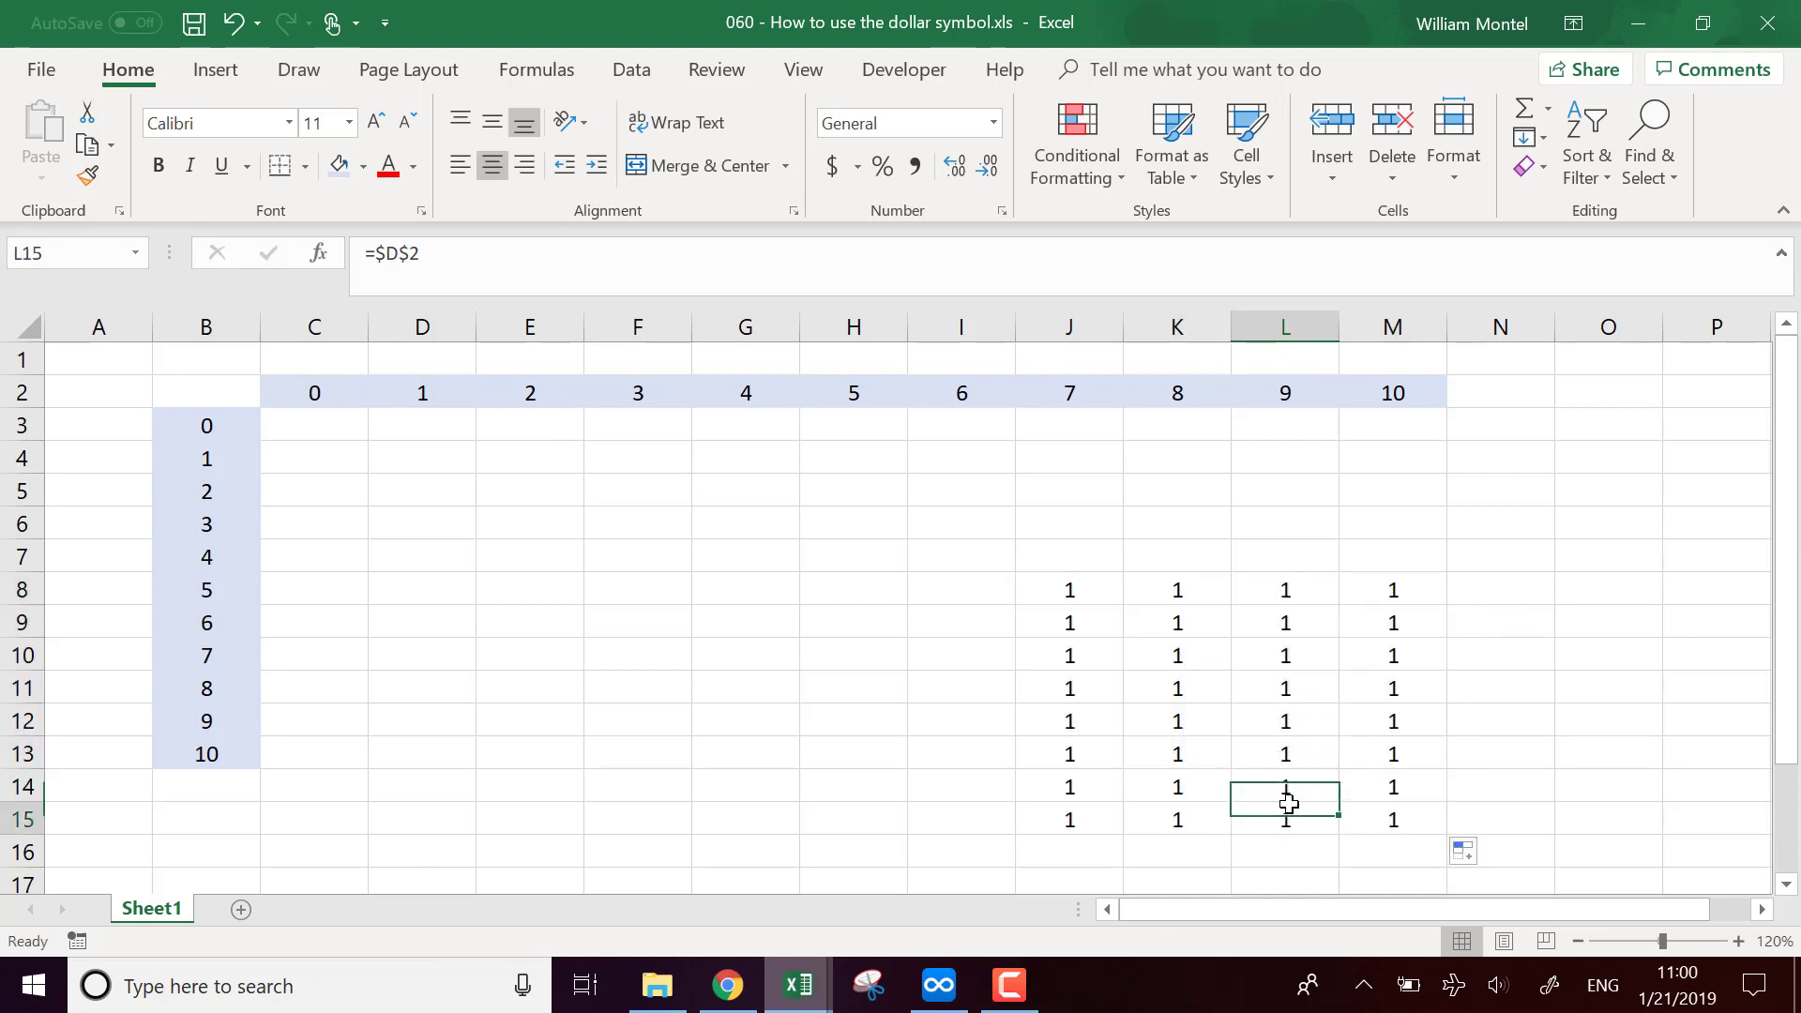
left_click(1192, 822)
left_click(1079, 752)
left_click(1065, 652)
left_click(1060, 621)
- Inspect K8's formula and highlight the dollar signs in its $D$2 reference
left_click(1179, 592)
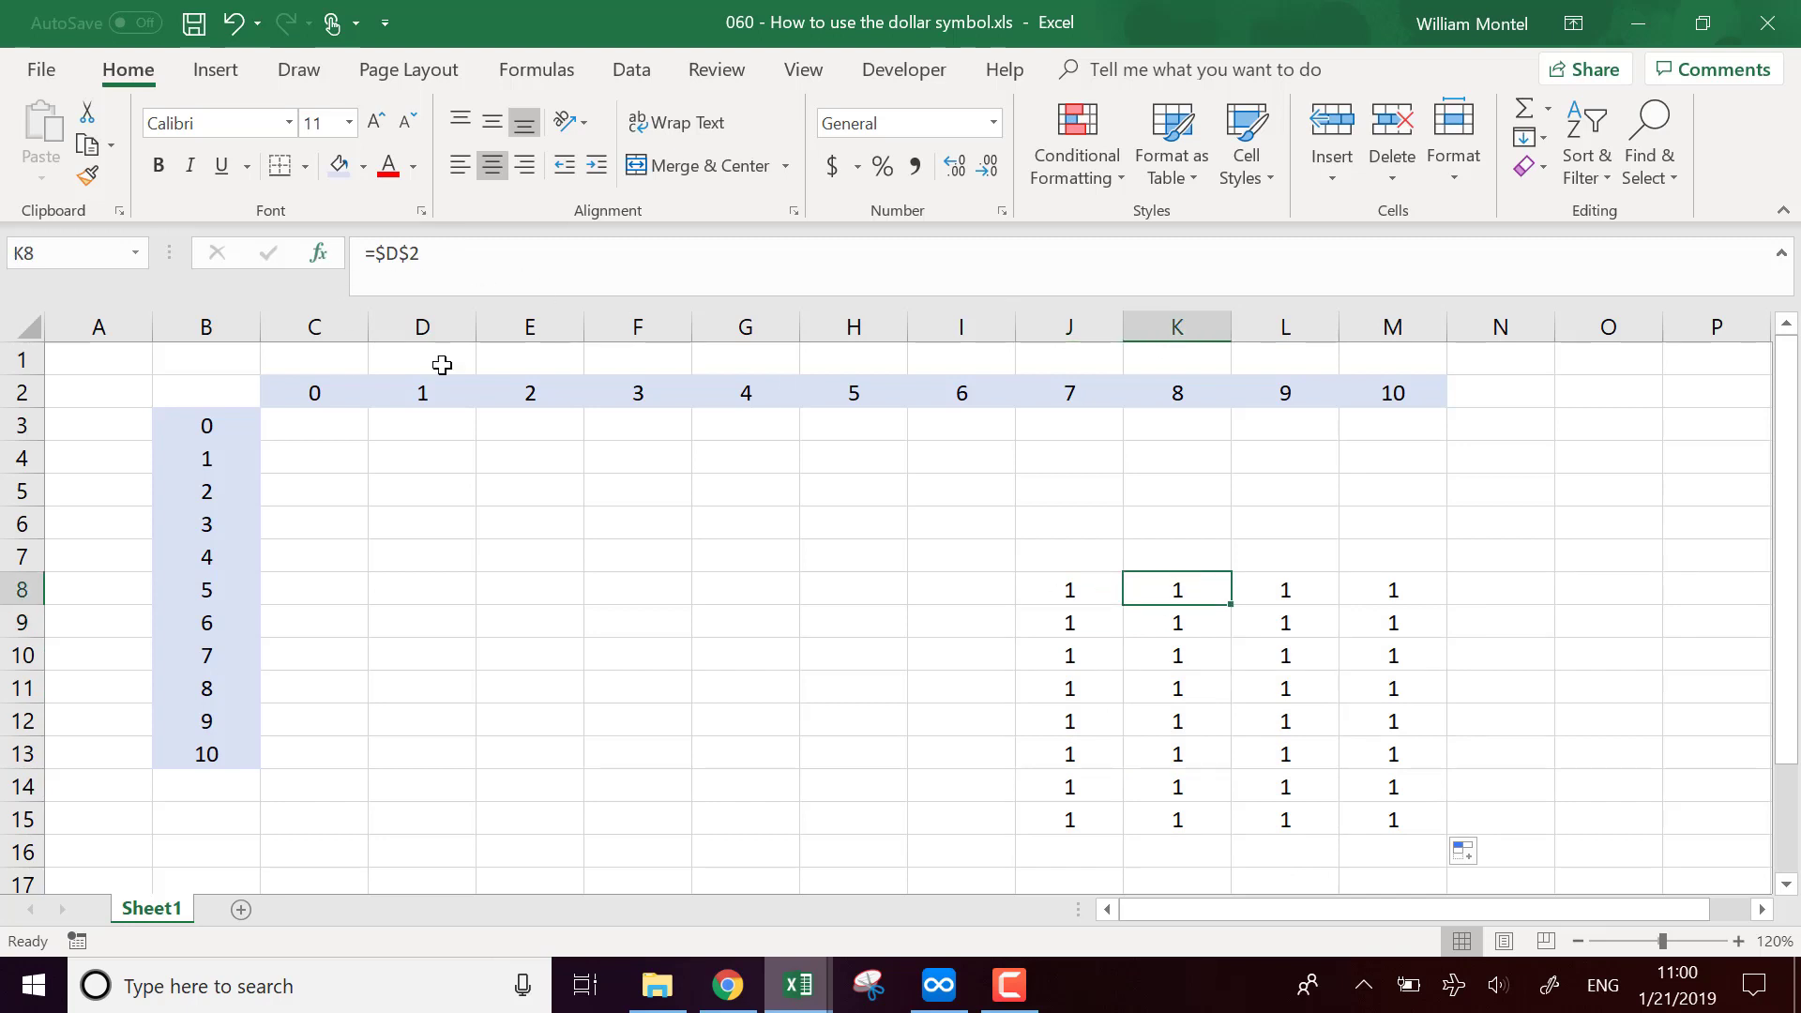
left_click(396, 254)
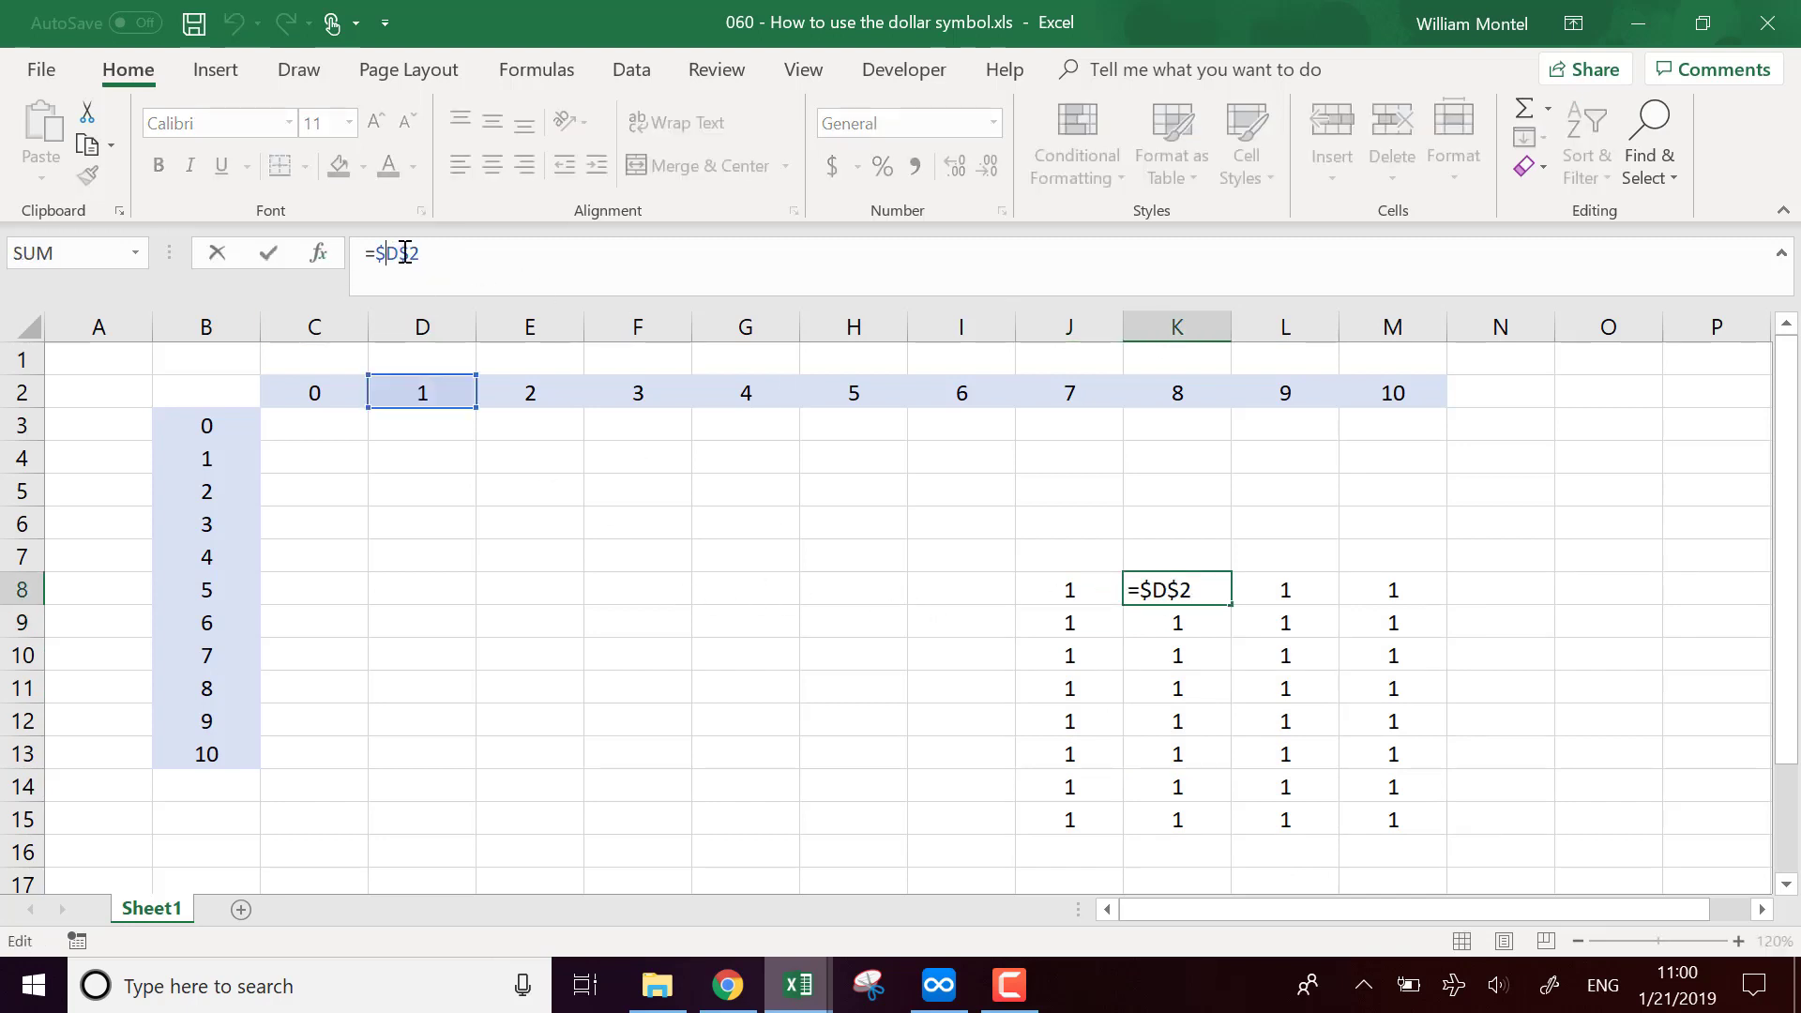
mouse_move(374, 253)
left_mouse_down()
mouse_move(447, 255)
mouse_move(404, 254)
left_mouse_up()
- Commit K8 unchanged and select the block of copied =$D$2 formulas
left_click(587, 261)
key("Return")
left_click_drag(1066, 587, 1309, 820)
- Enter the relative formula =D2 in E8
left_click(524, 588)
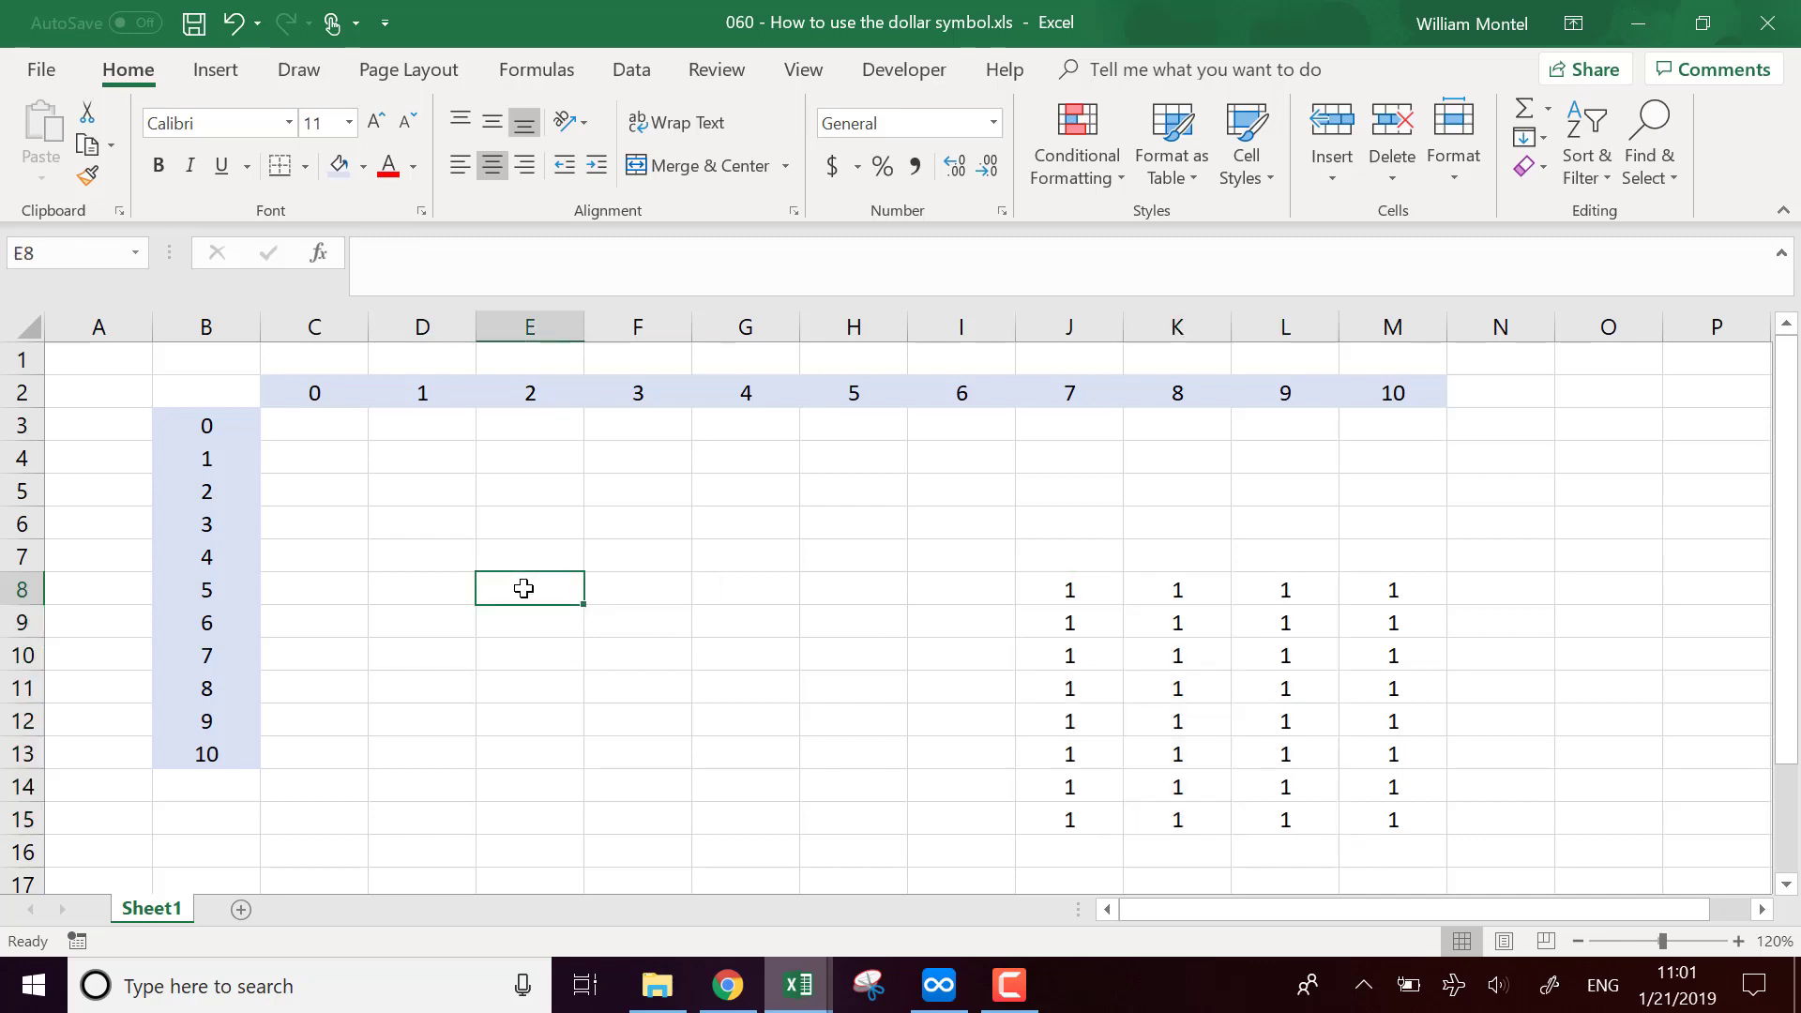
type("=")
left_click(528, 403)
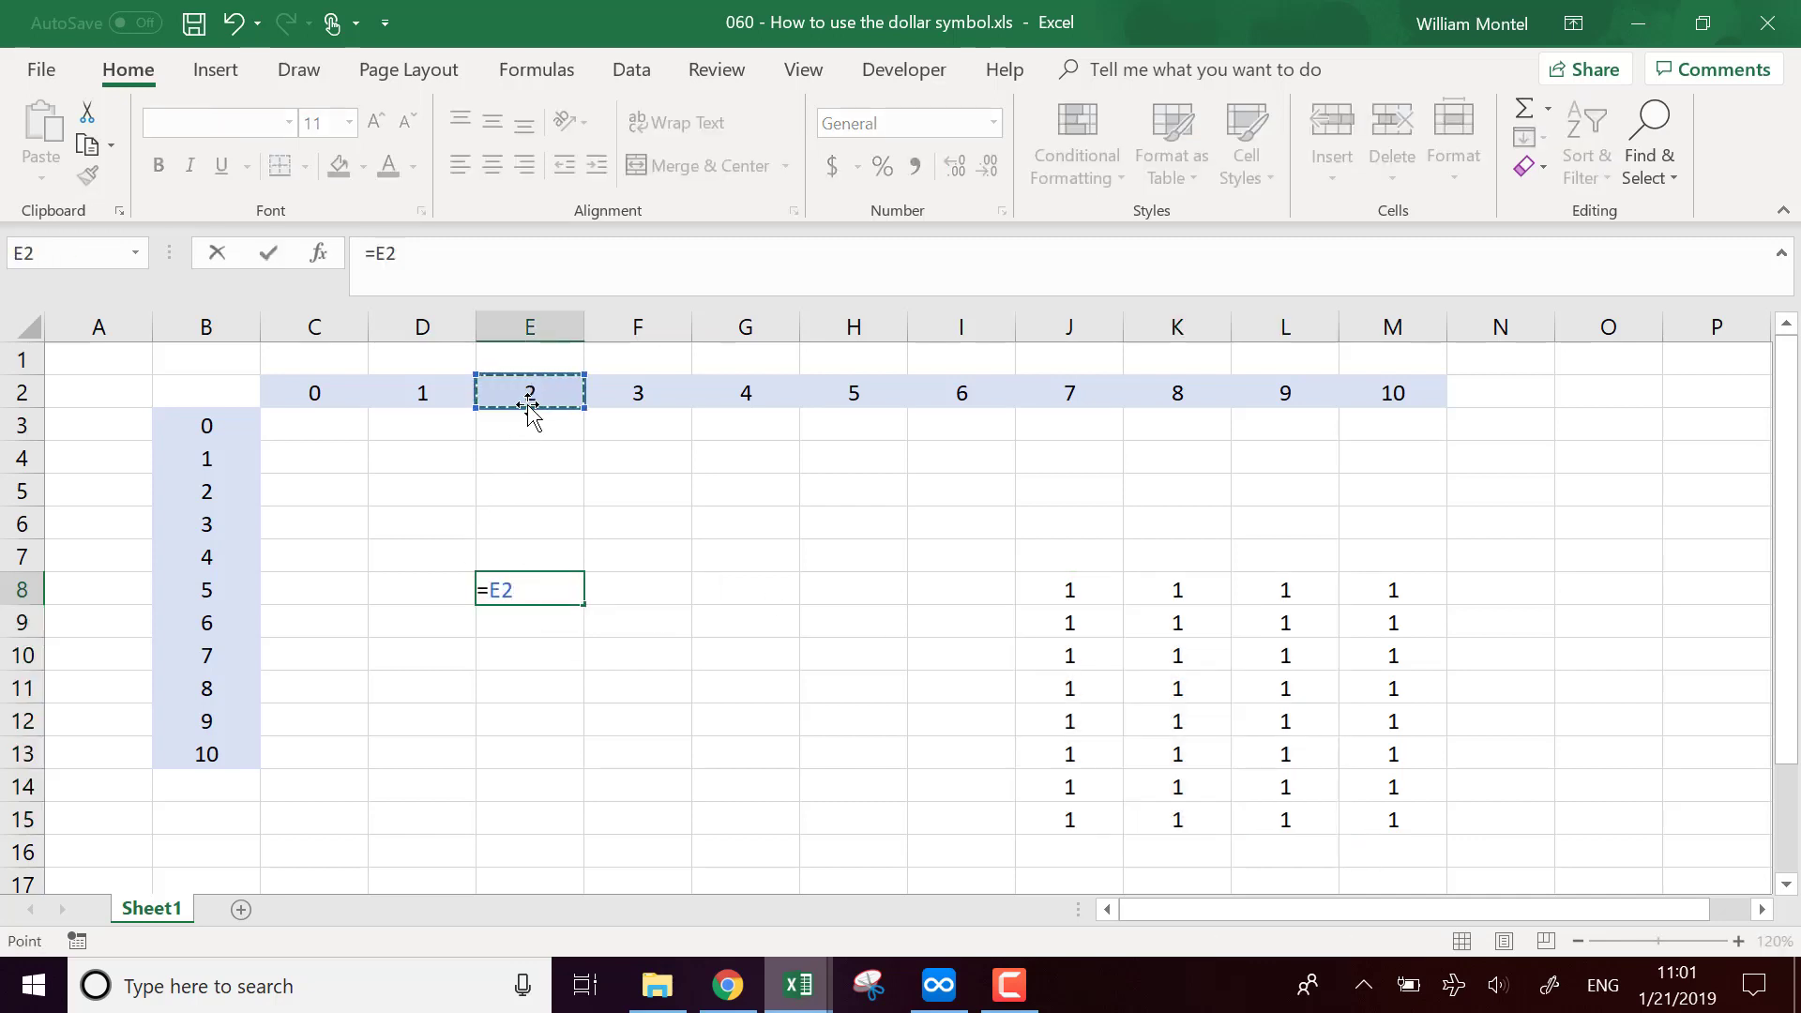
left_click(430, 396)
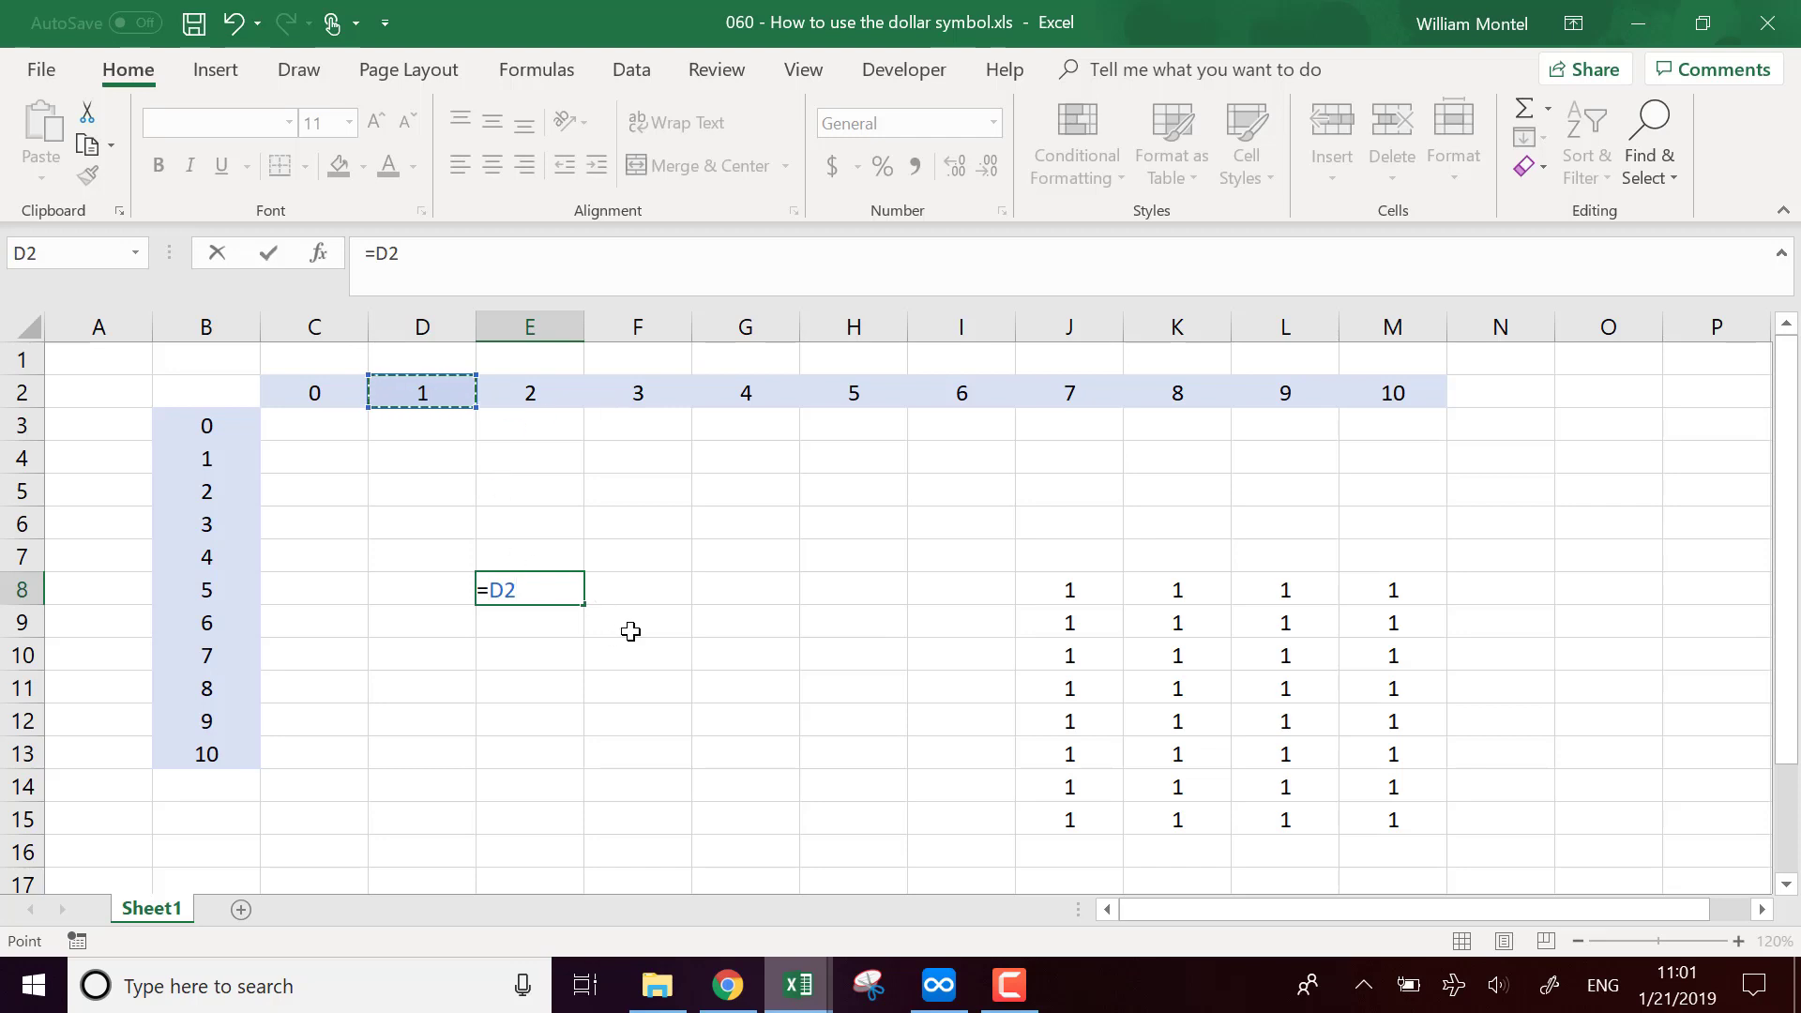
key("Return")
- Copy E8's =D2 formula across to H8
left_click(566, 594)
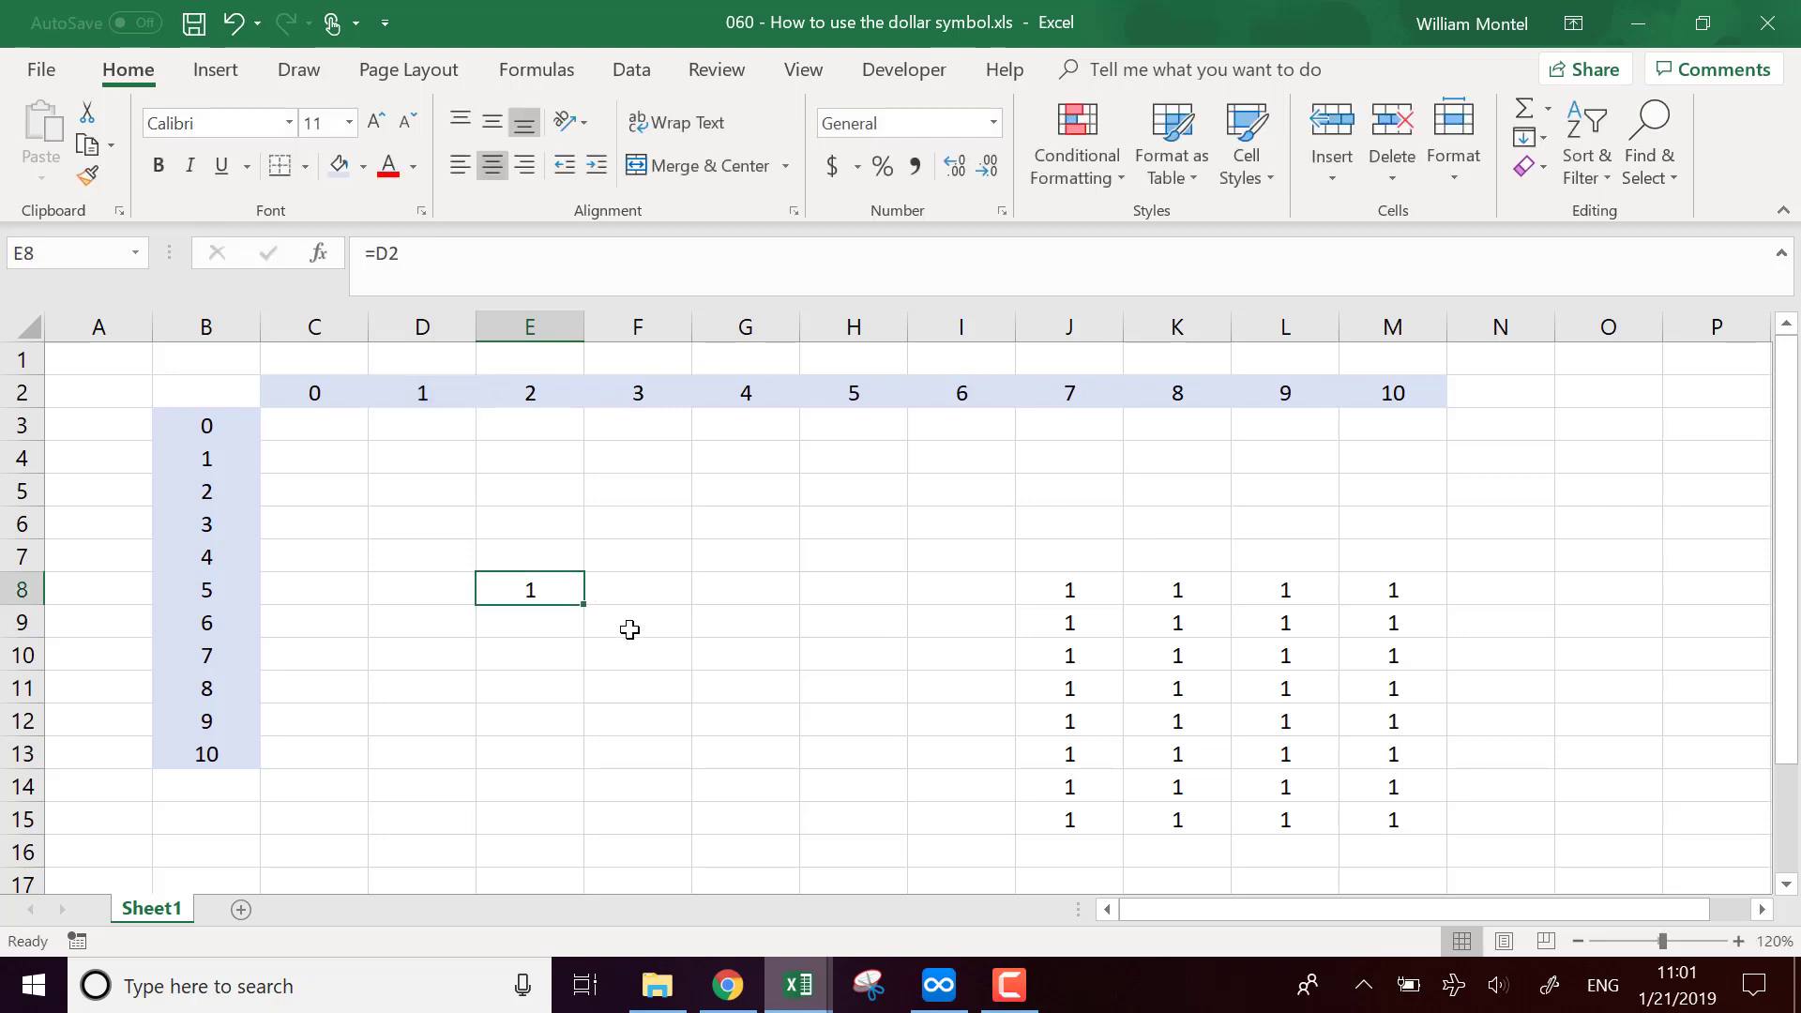
left_click_drag(583, 604, 892, 593)
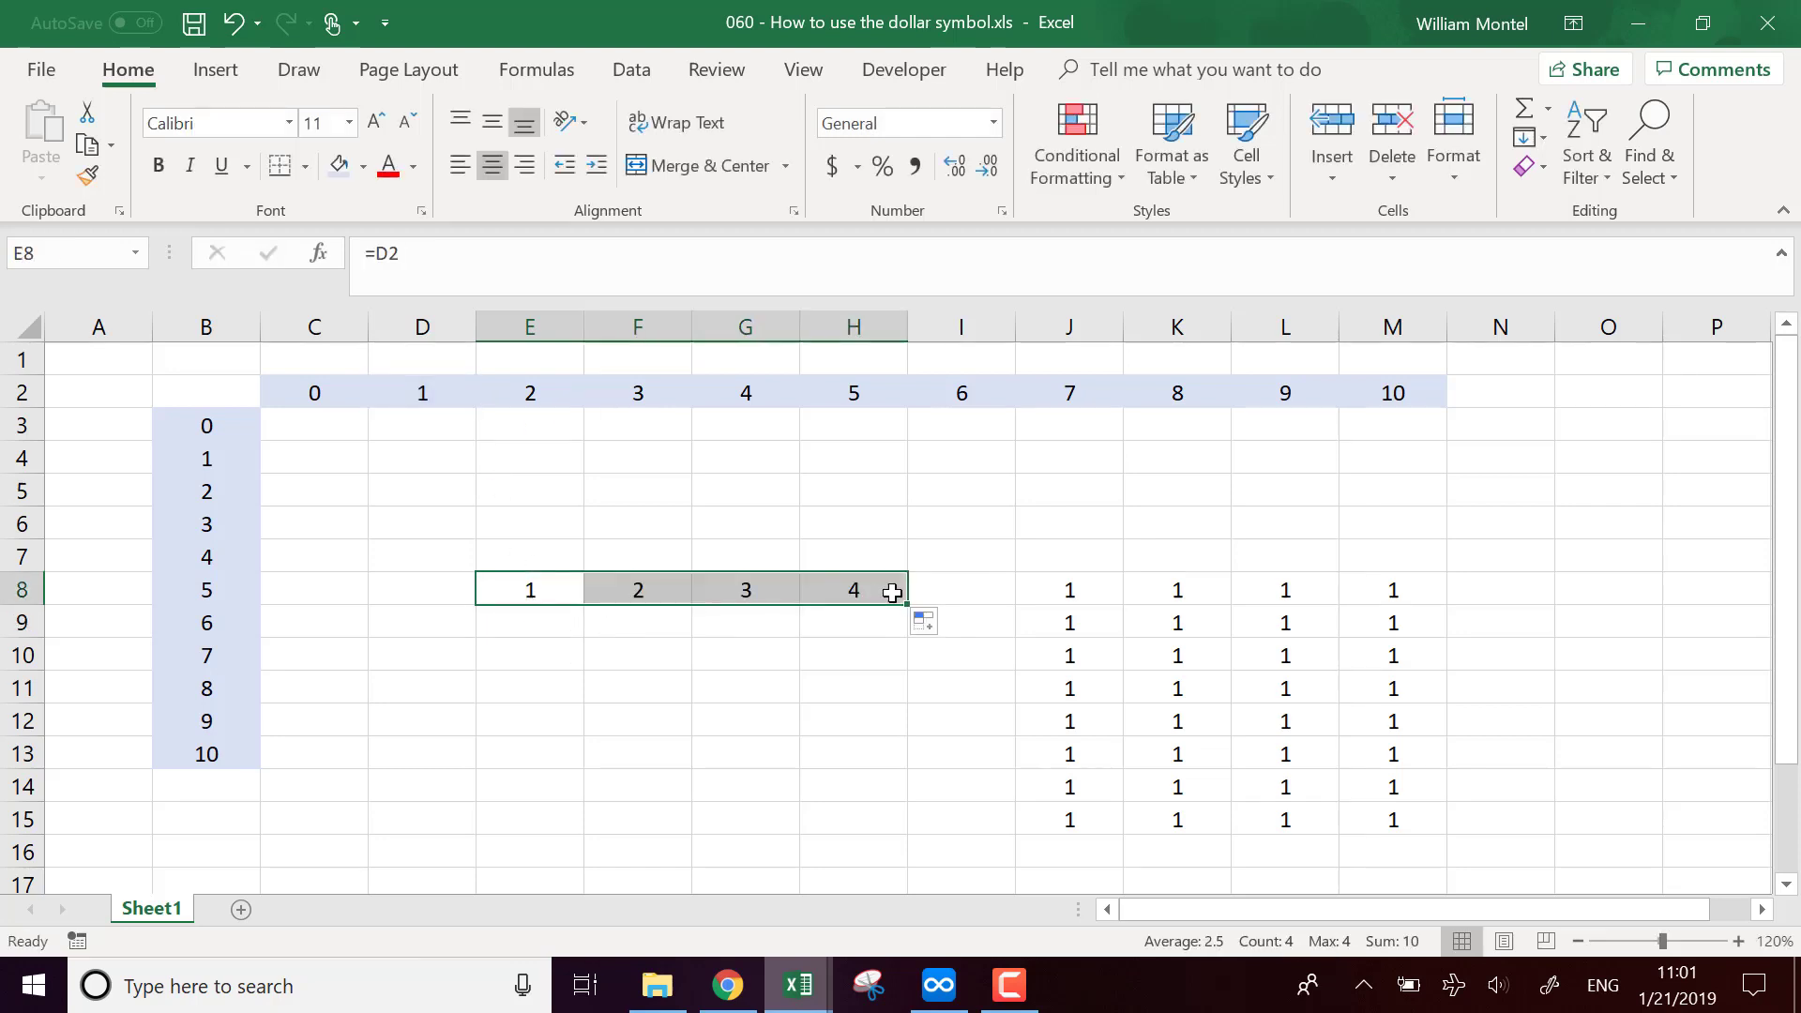
left_click(588, 588)
left_click(561, 593)
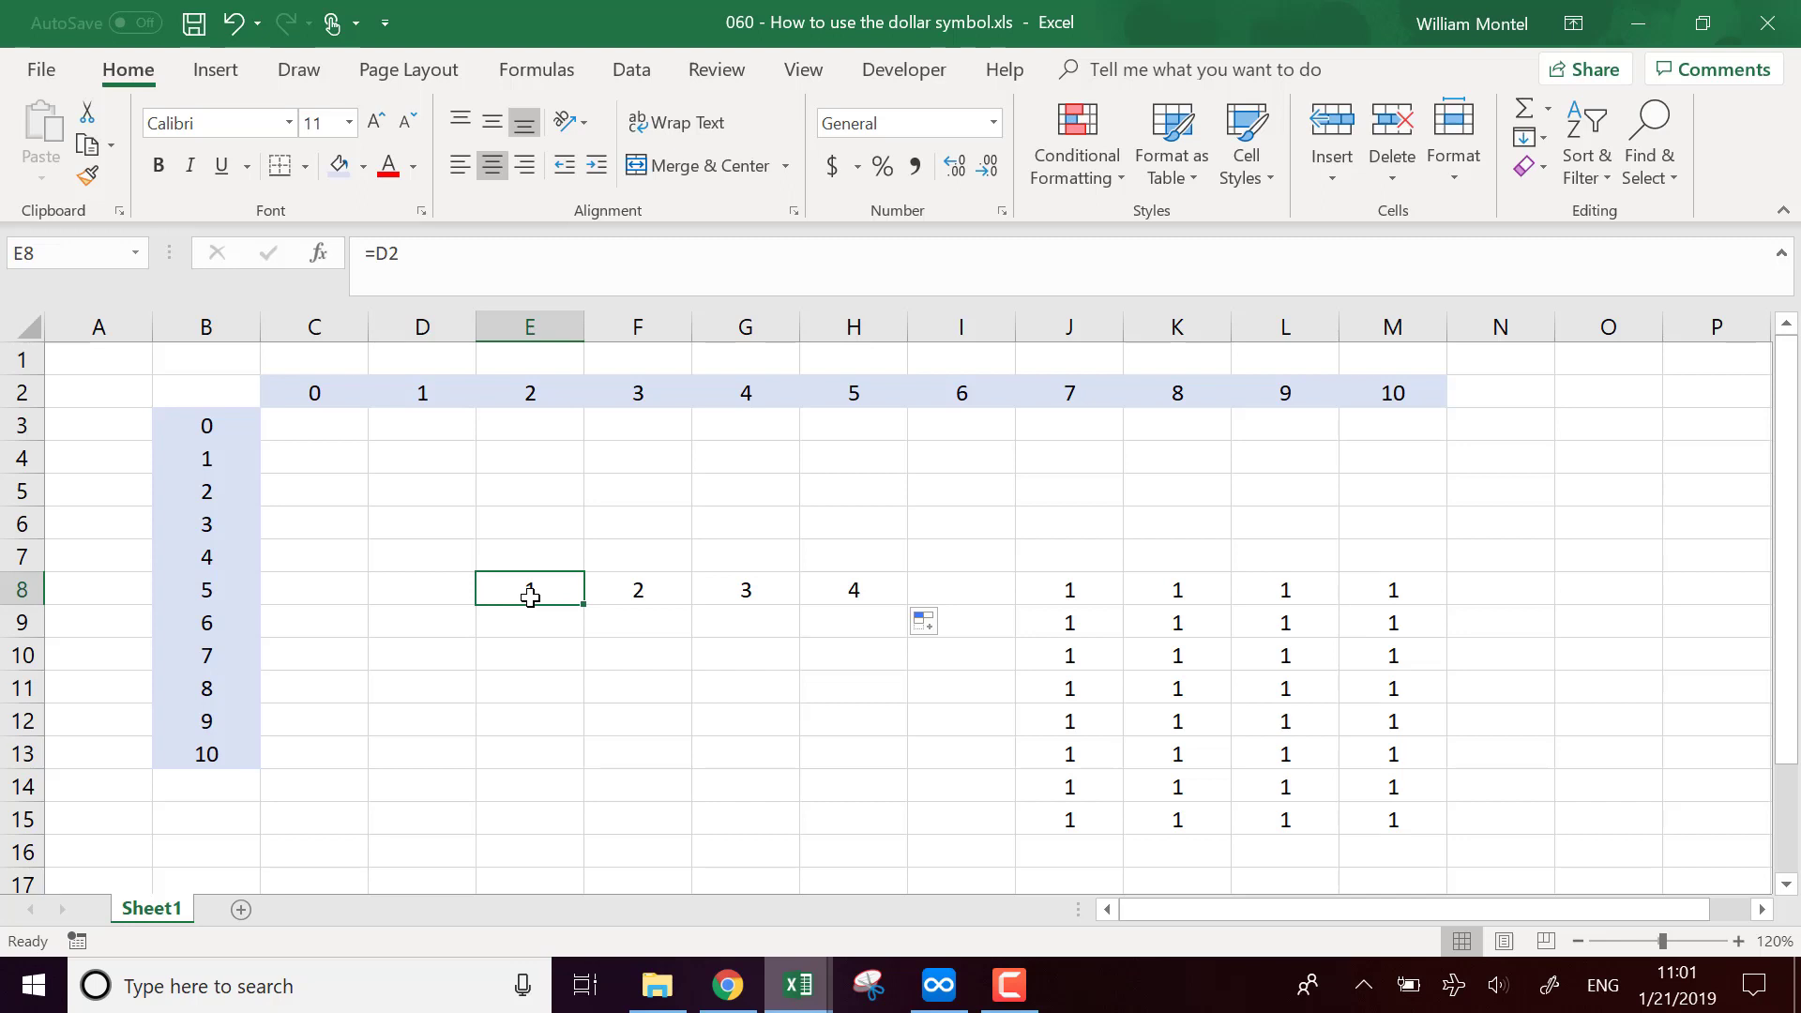
- Compare the shifted references =E2 to =G2 in F8:H8 with the row 2 headers 1–5
left_click(646, 590)
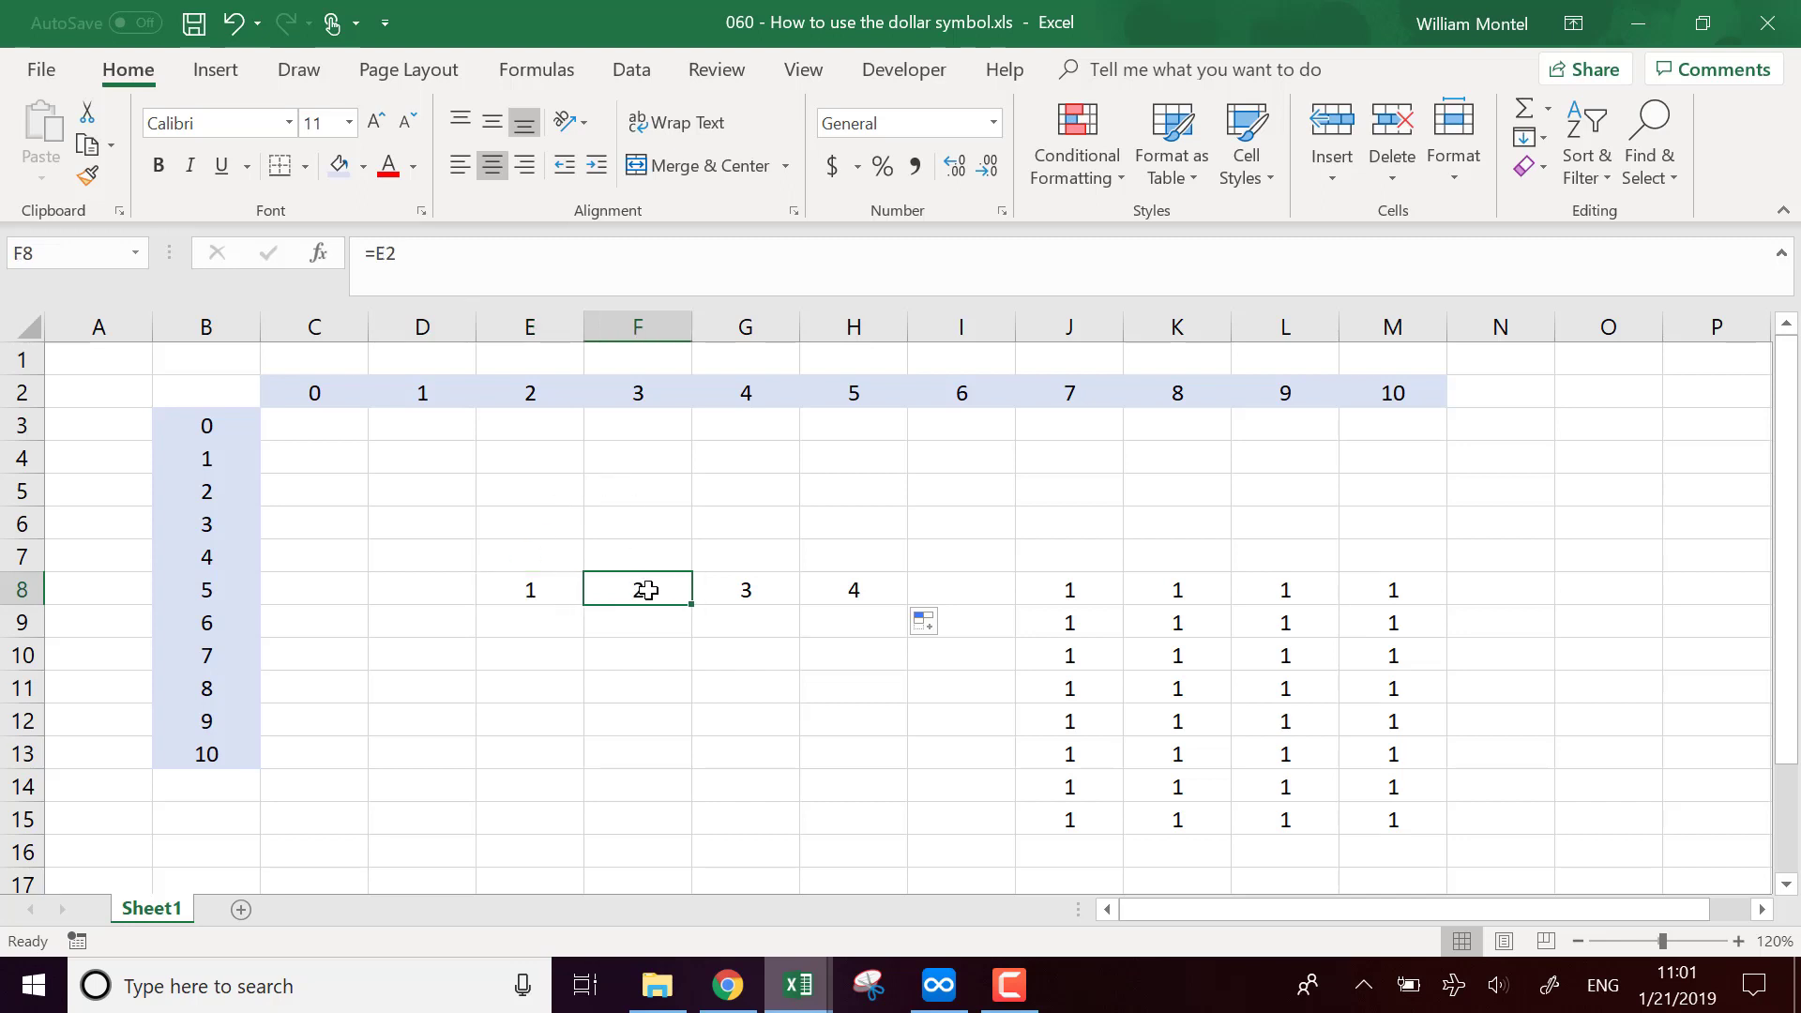
left_click(533, 595)
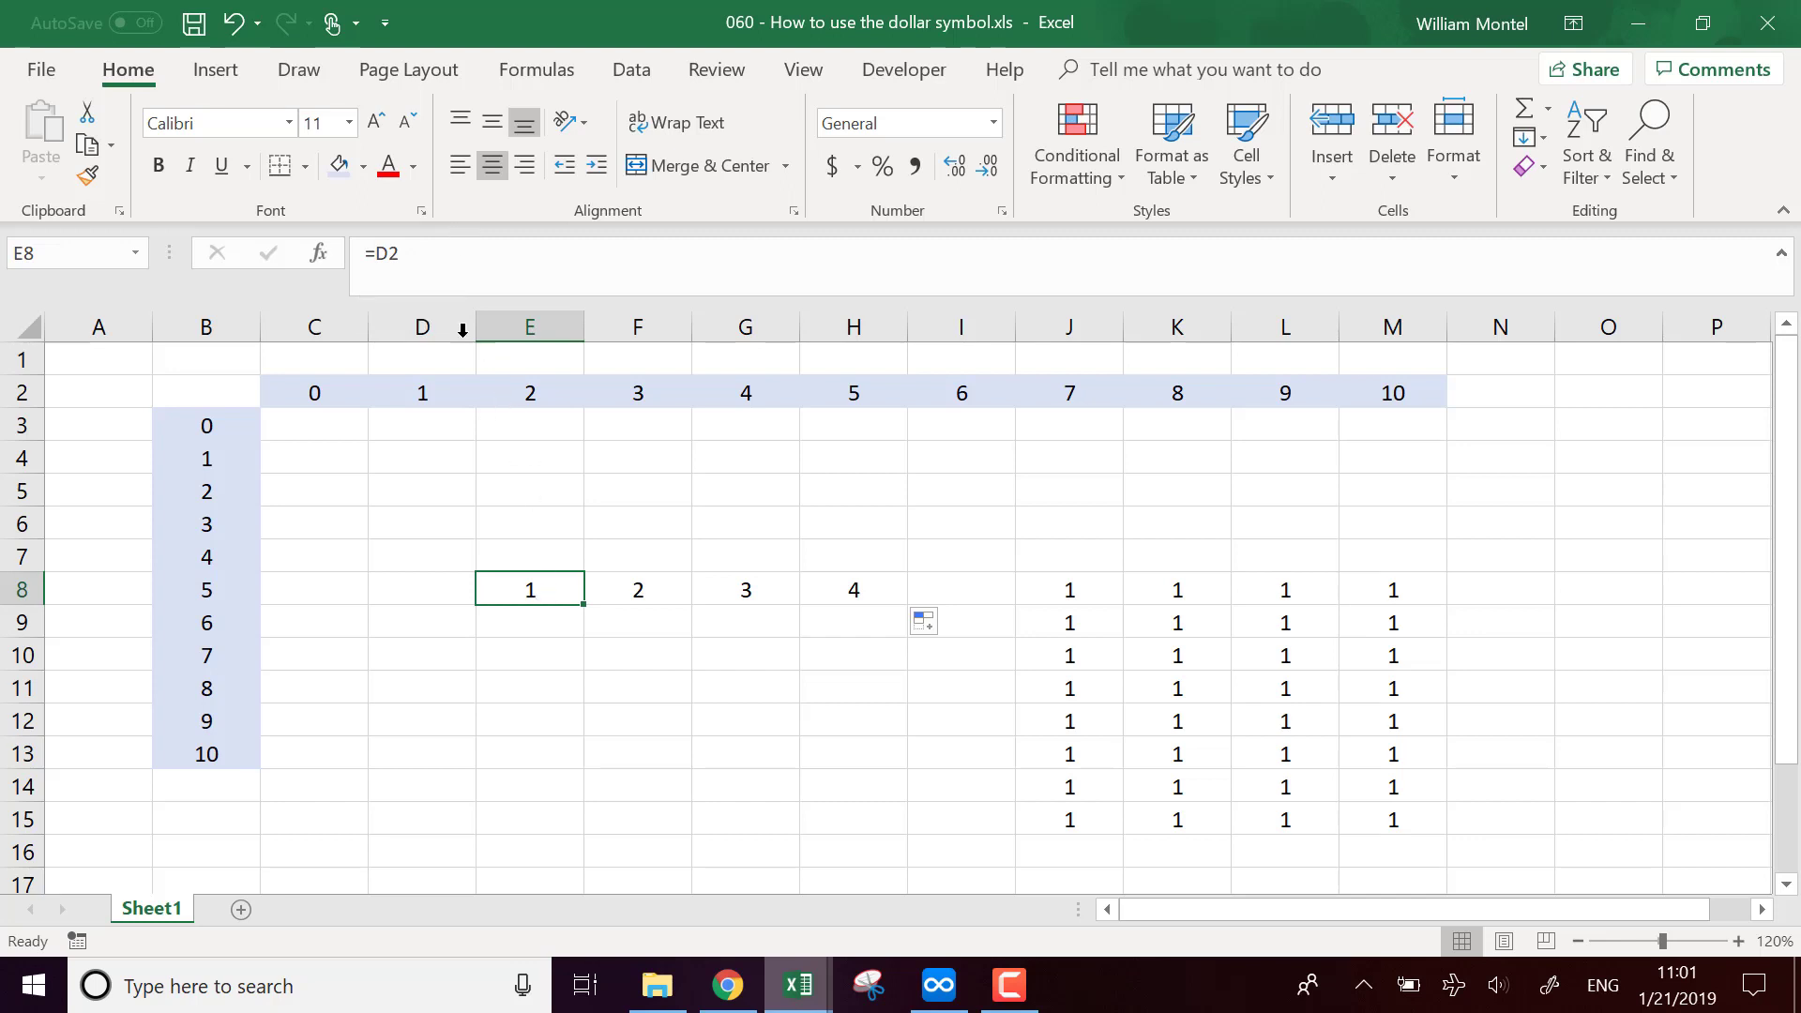
left_click(640, 594)
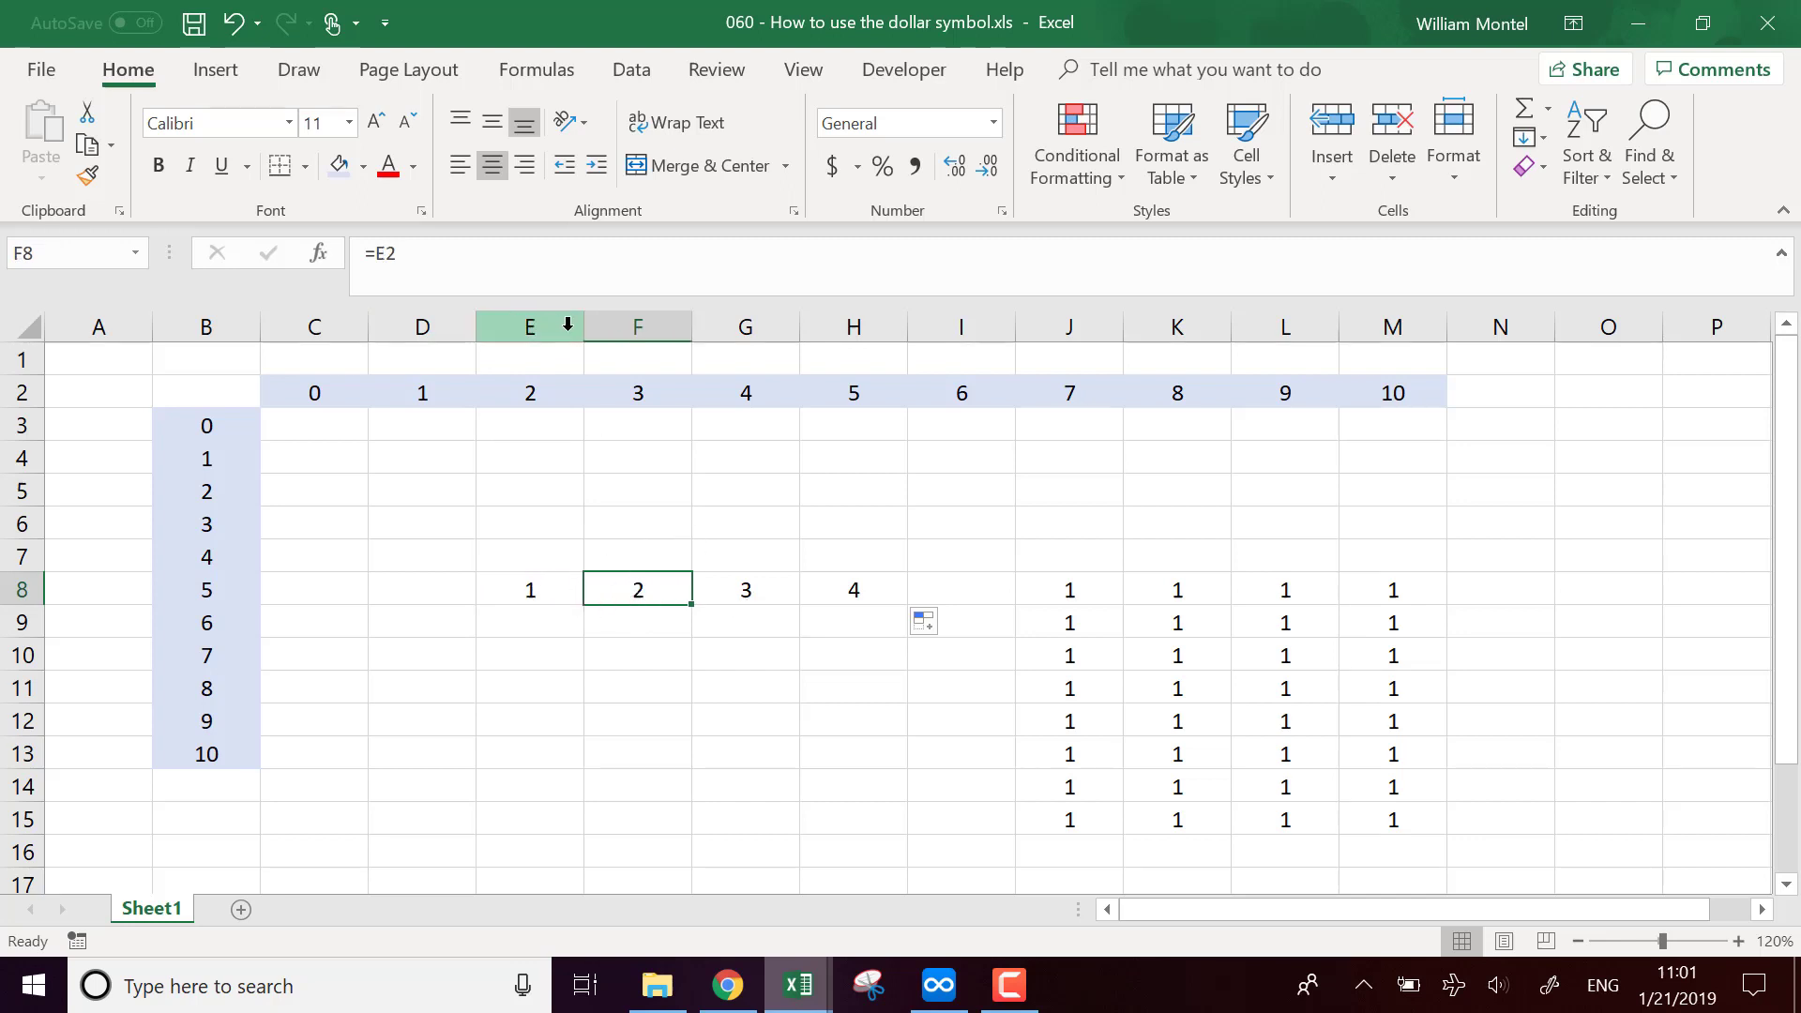
left_click(741, 593)
left_click(824, 585)
left_click_drag(424, 395, 849, 392)
left_click(821, 580)
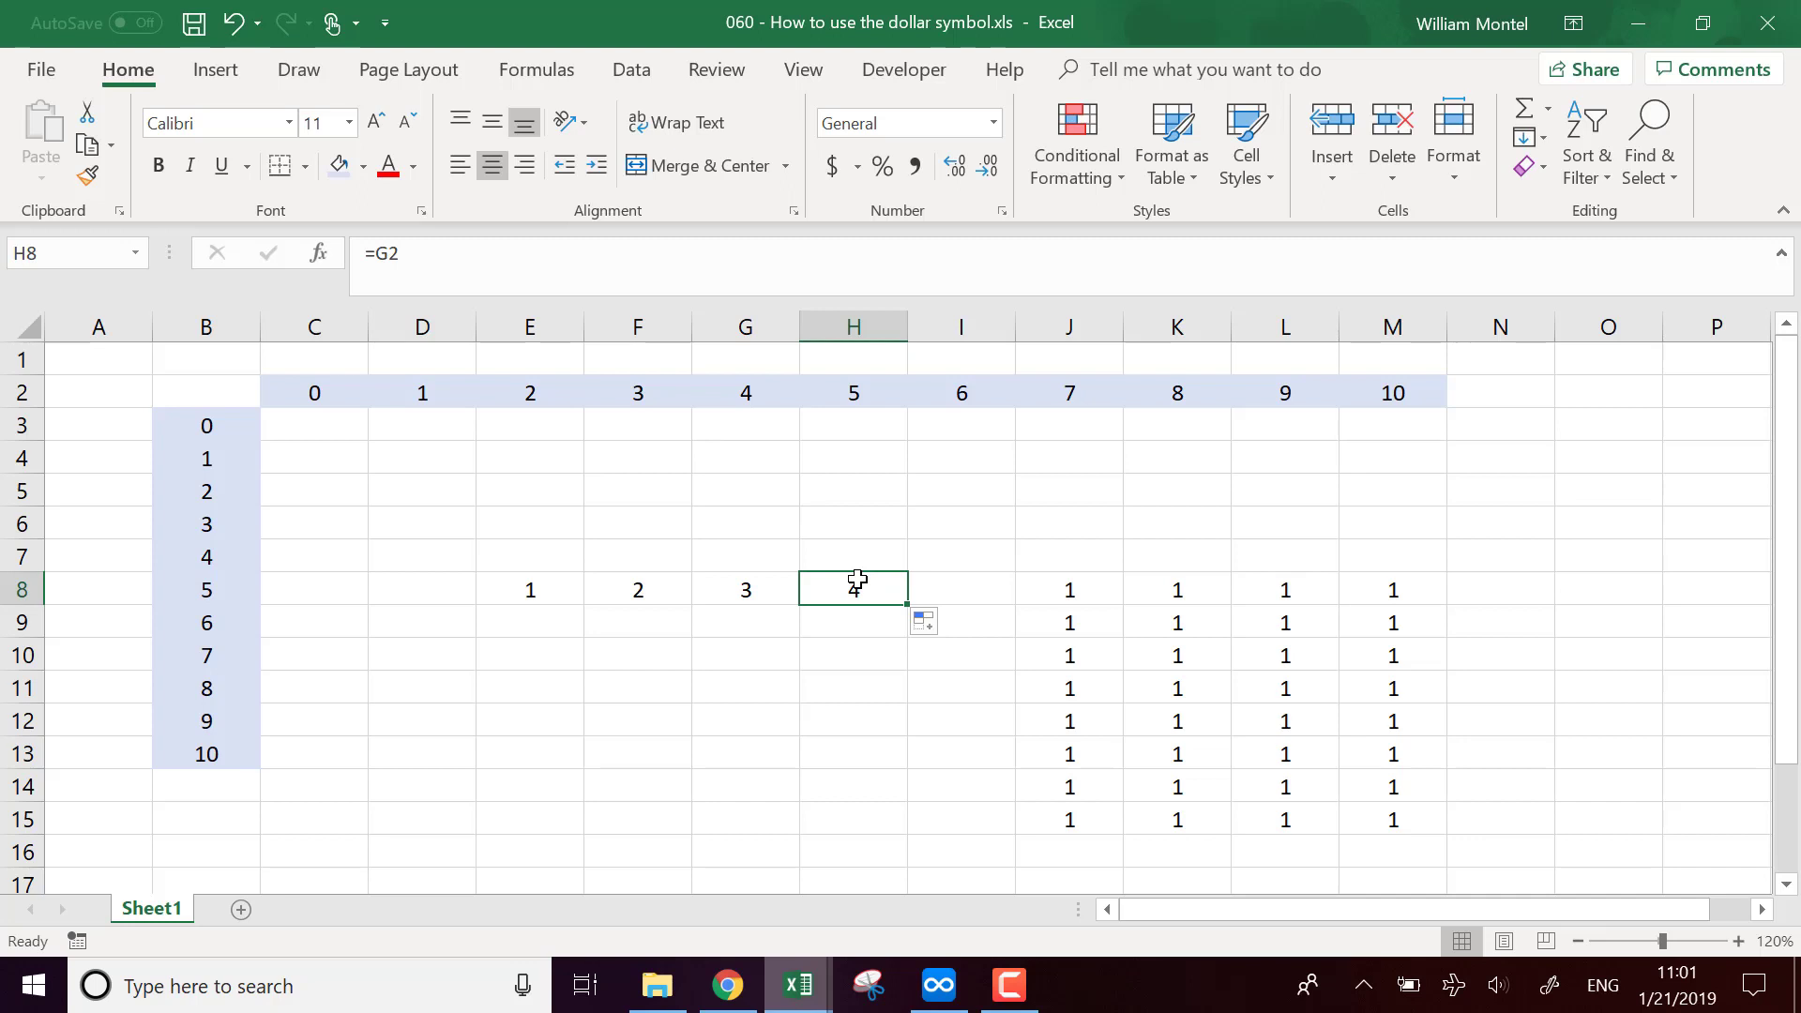
- Delete all test values in E7:N15
left_click(754, 746)
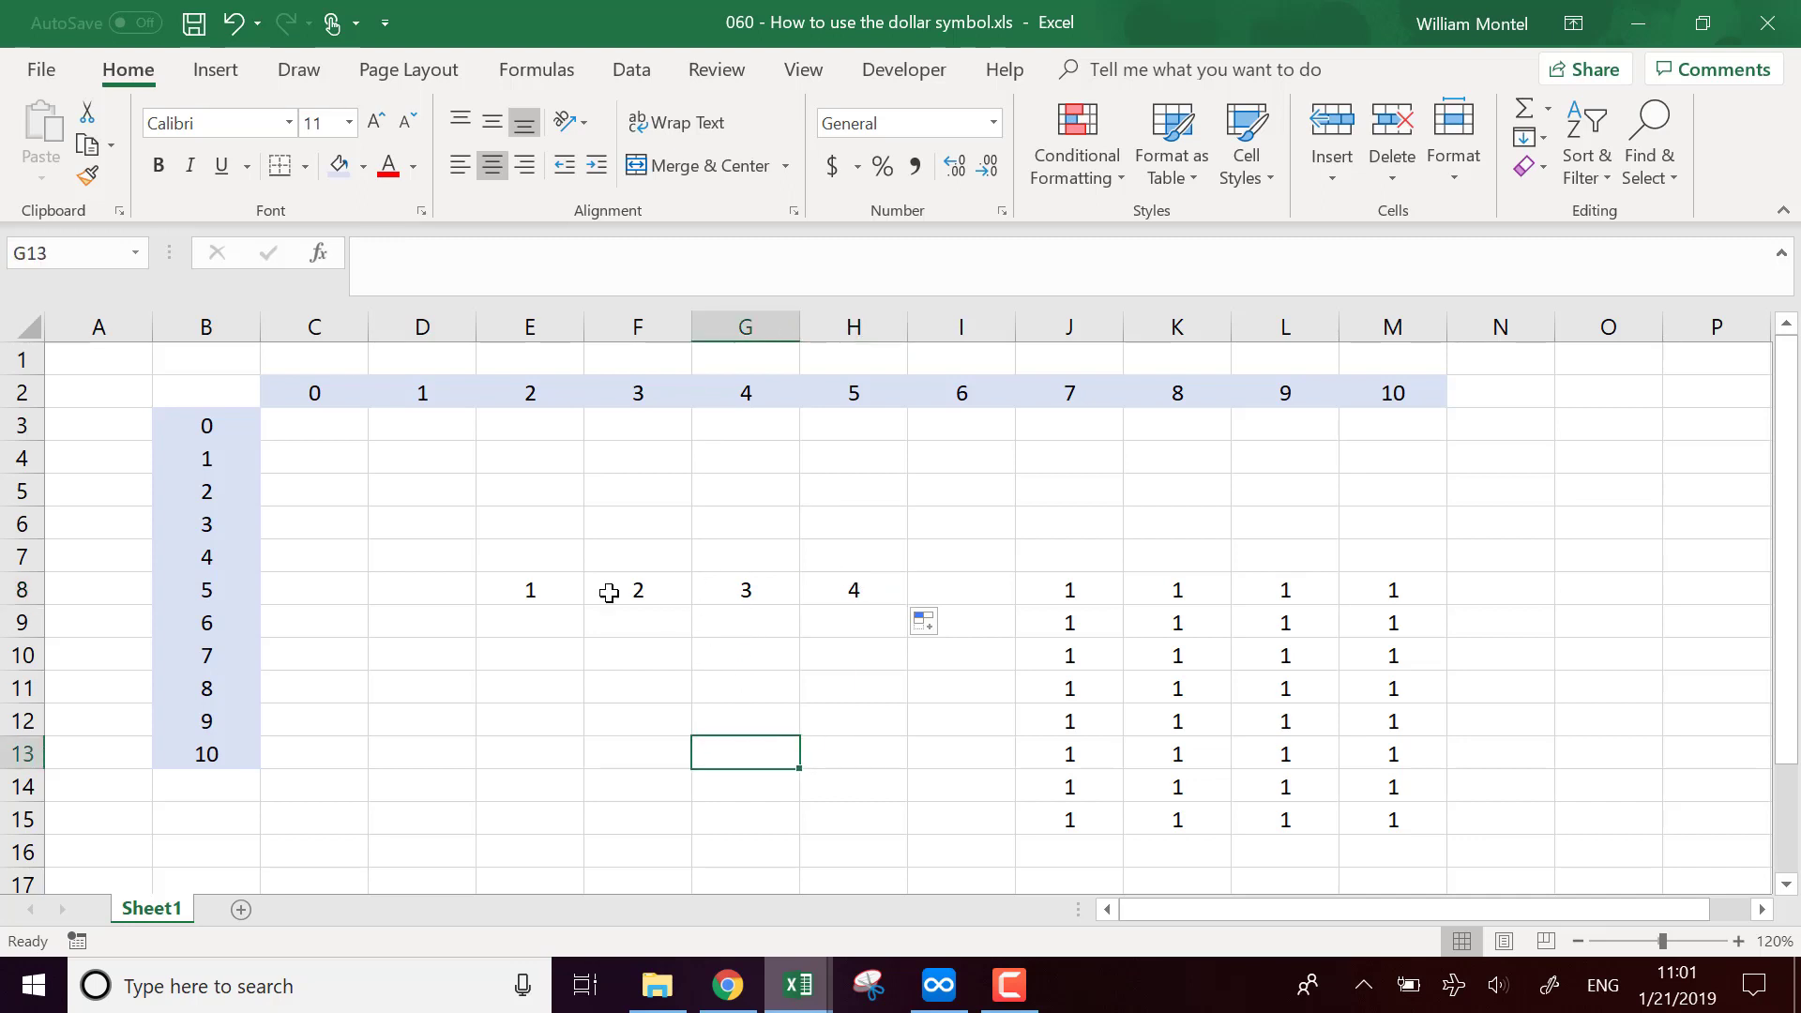
mouse_move(492, 551)
left_mouse_down()
mouse_move(820, 672)
mouse_move(1517, 820)
left_mouse_up()
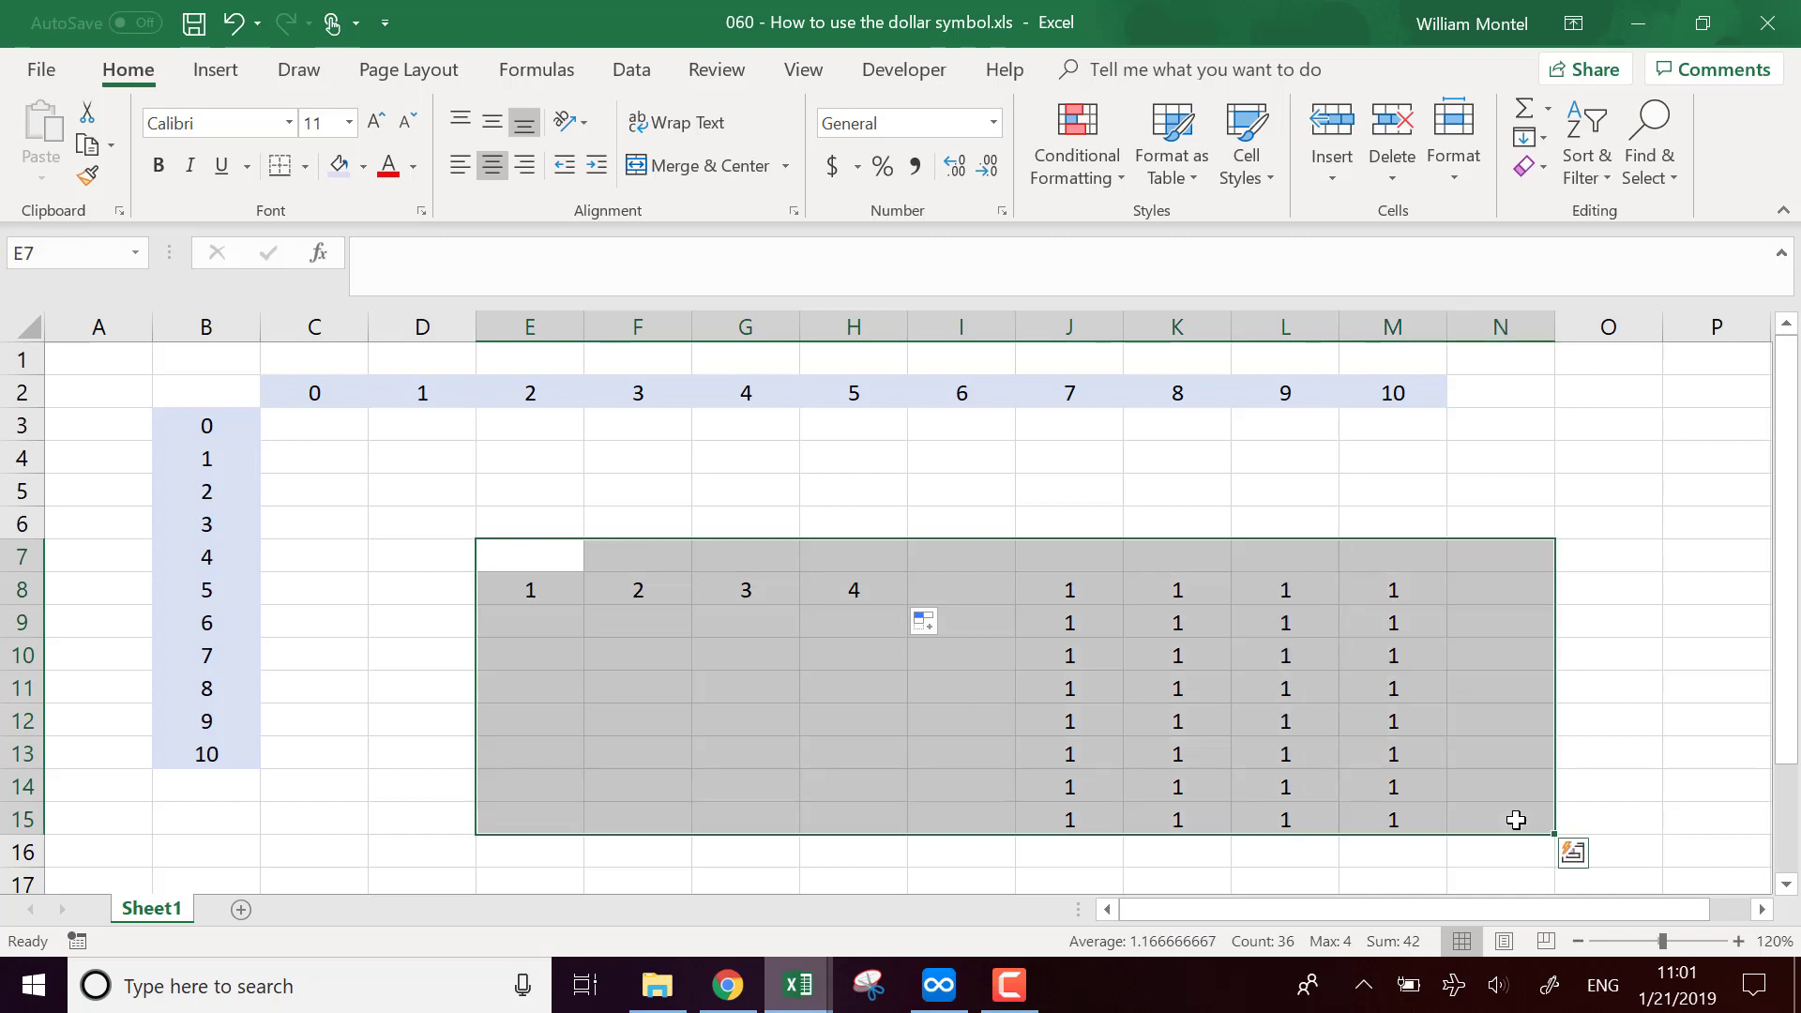
key("Delete")
left_click(701, 467)
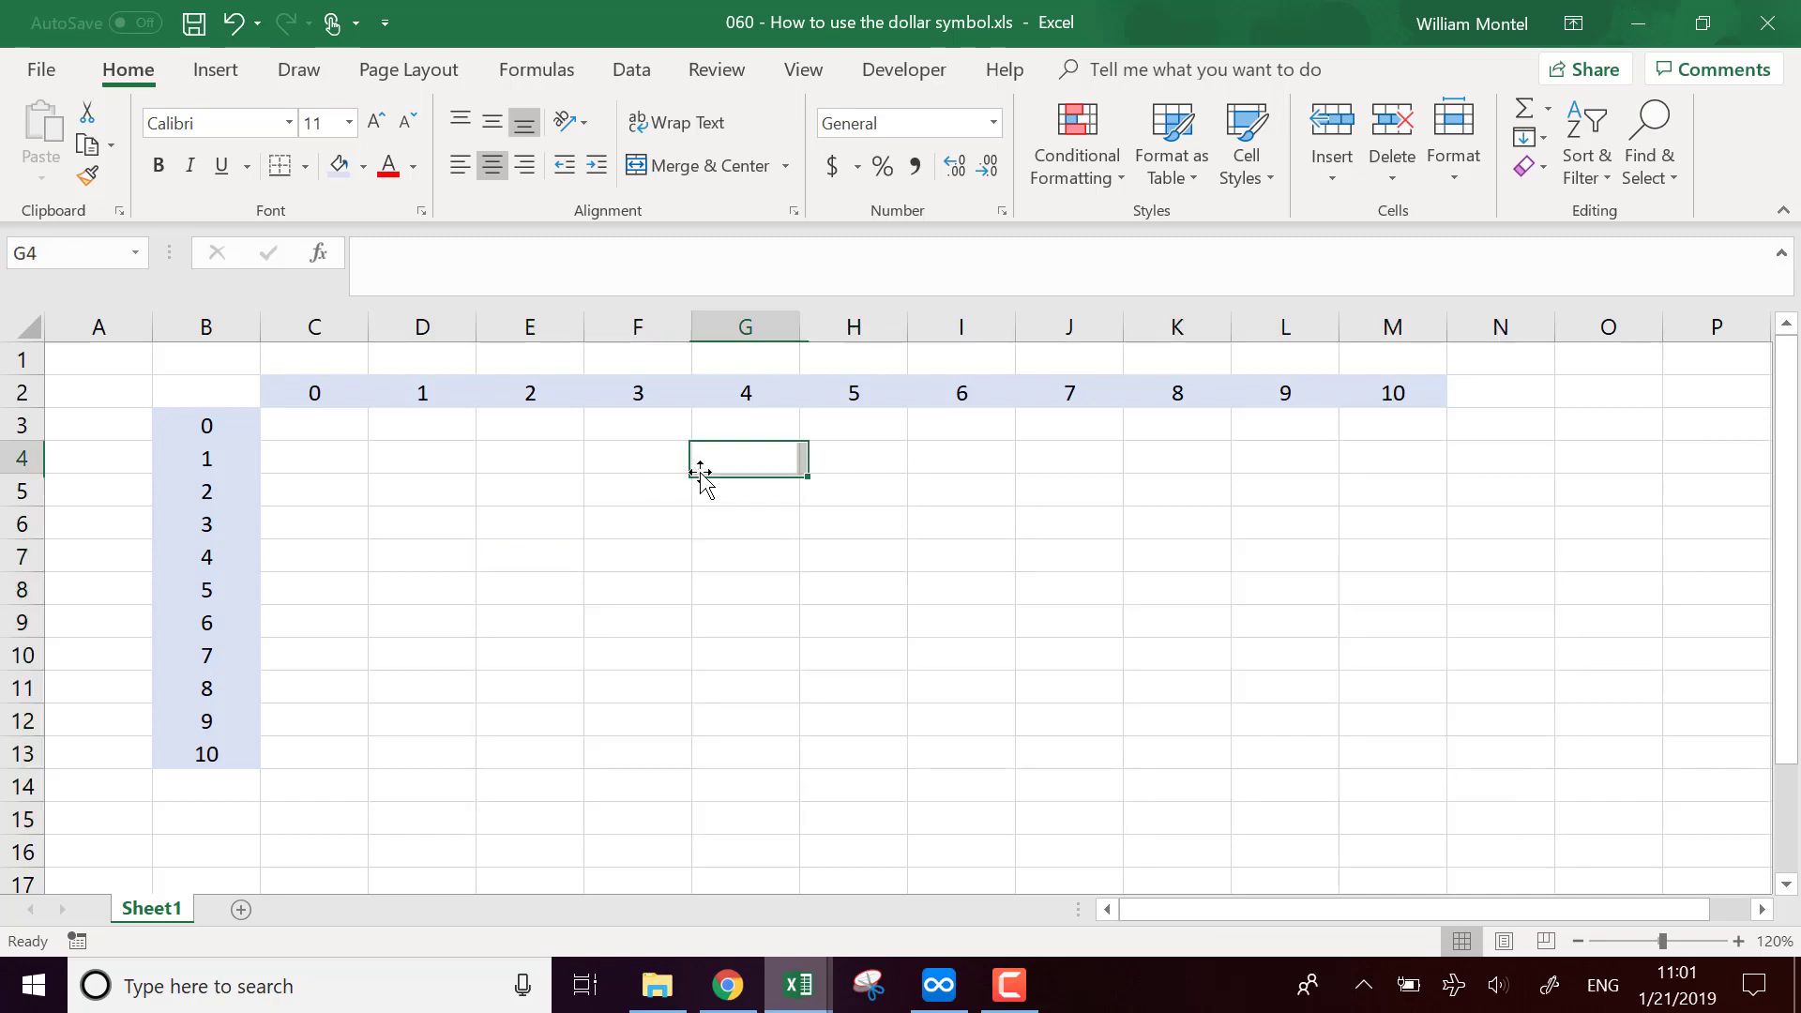
- Point out the grid layout via C3, column I and row 9, then select C3 to column M
left_click(300, 433)
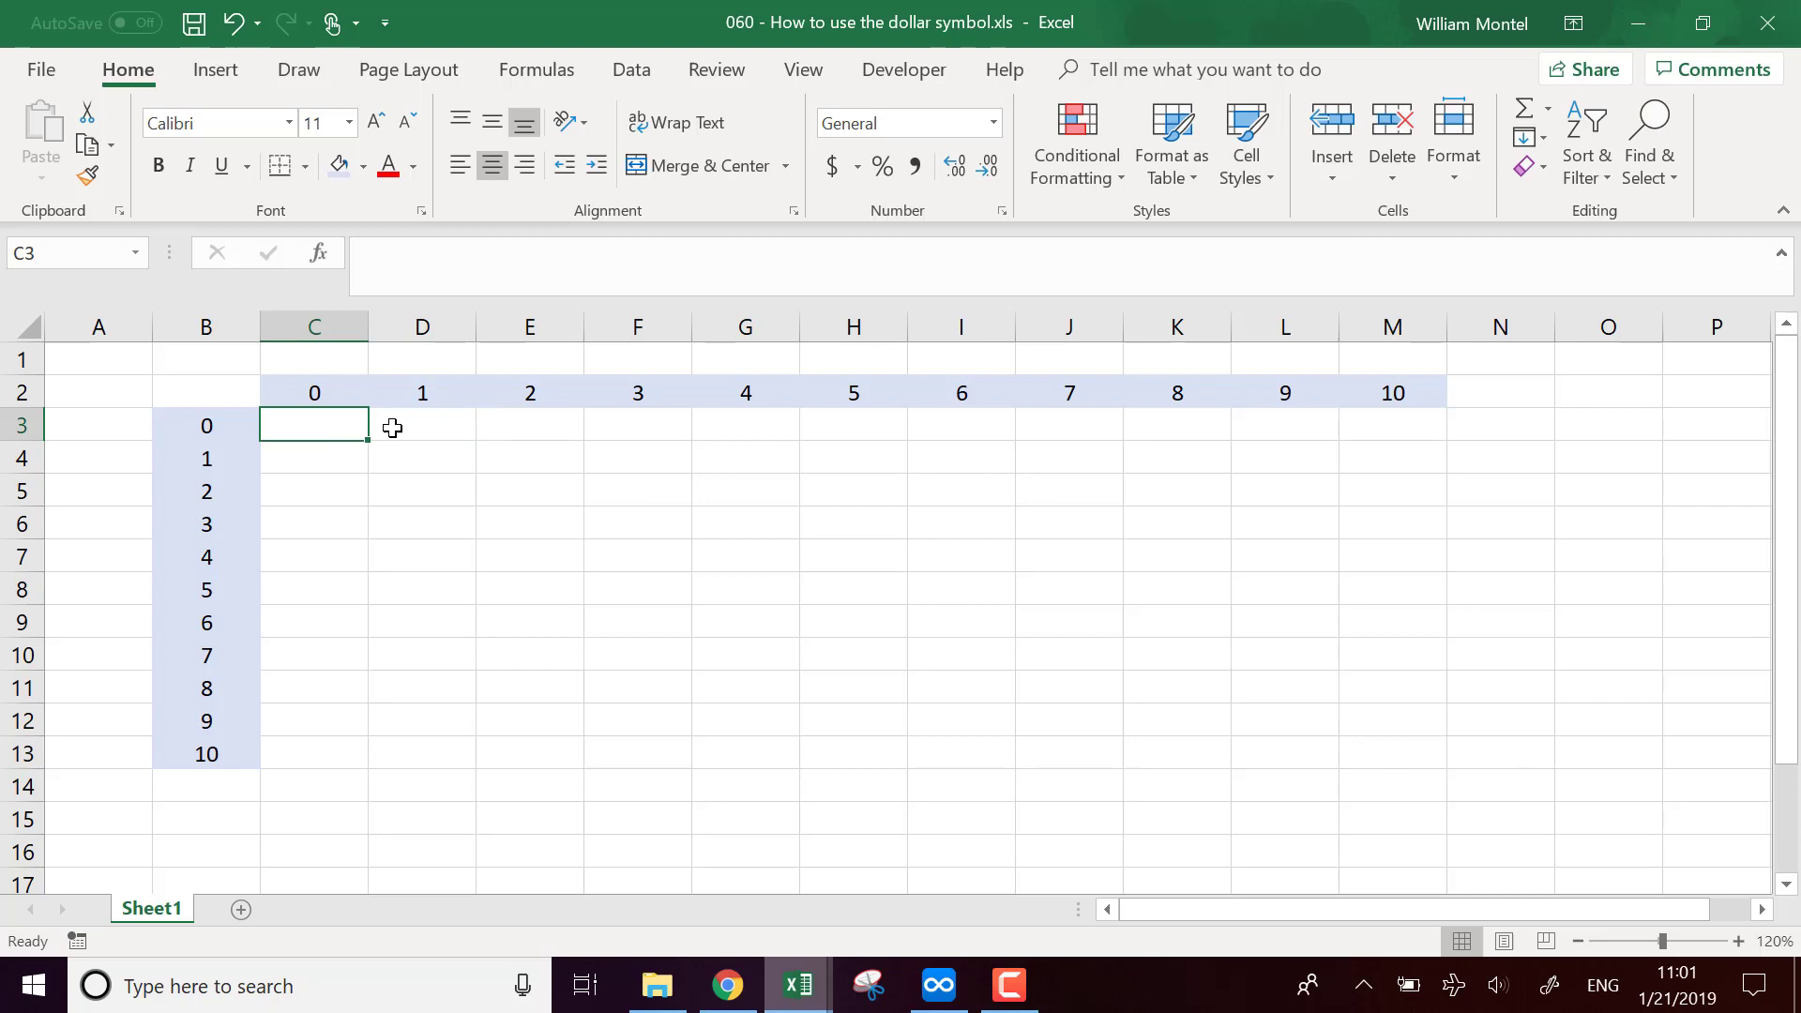
left_click(1000, 521)
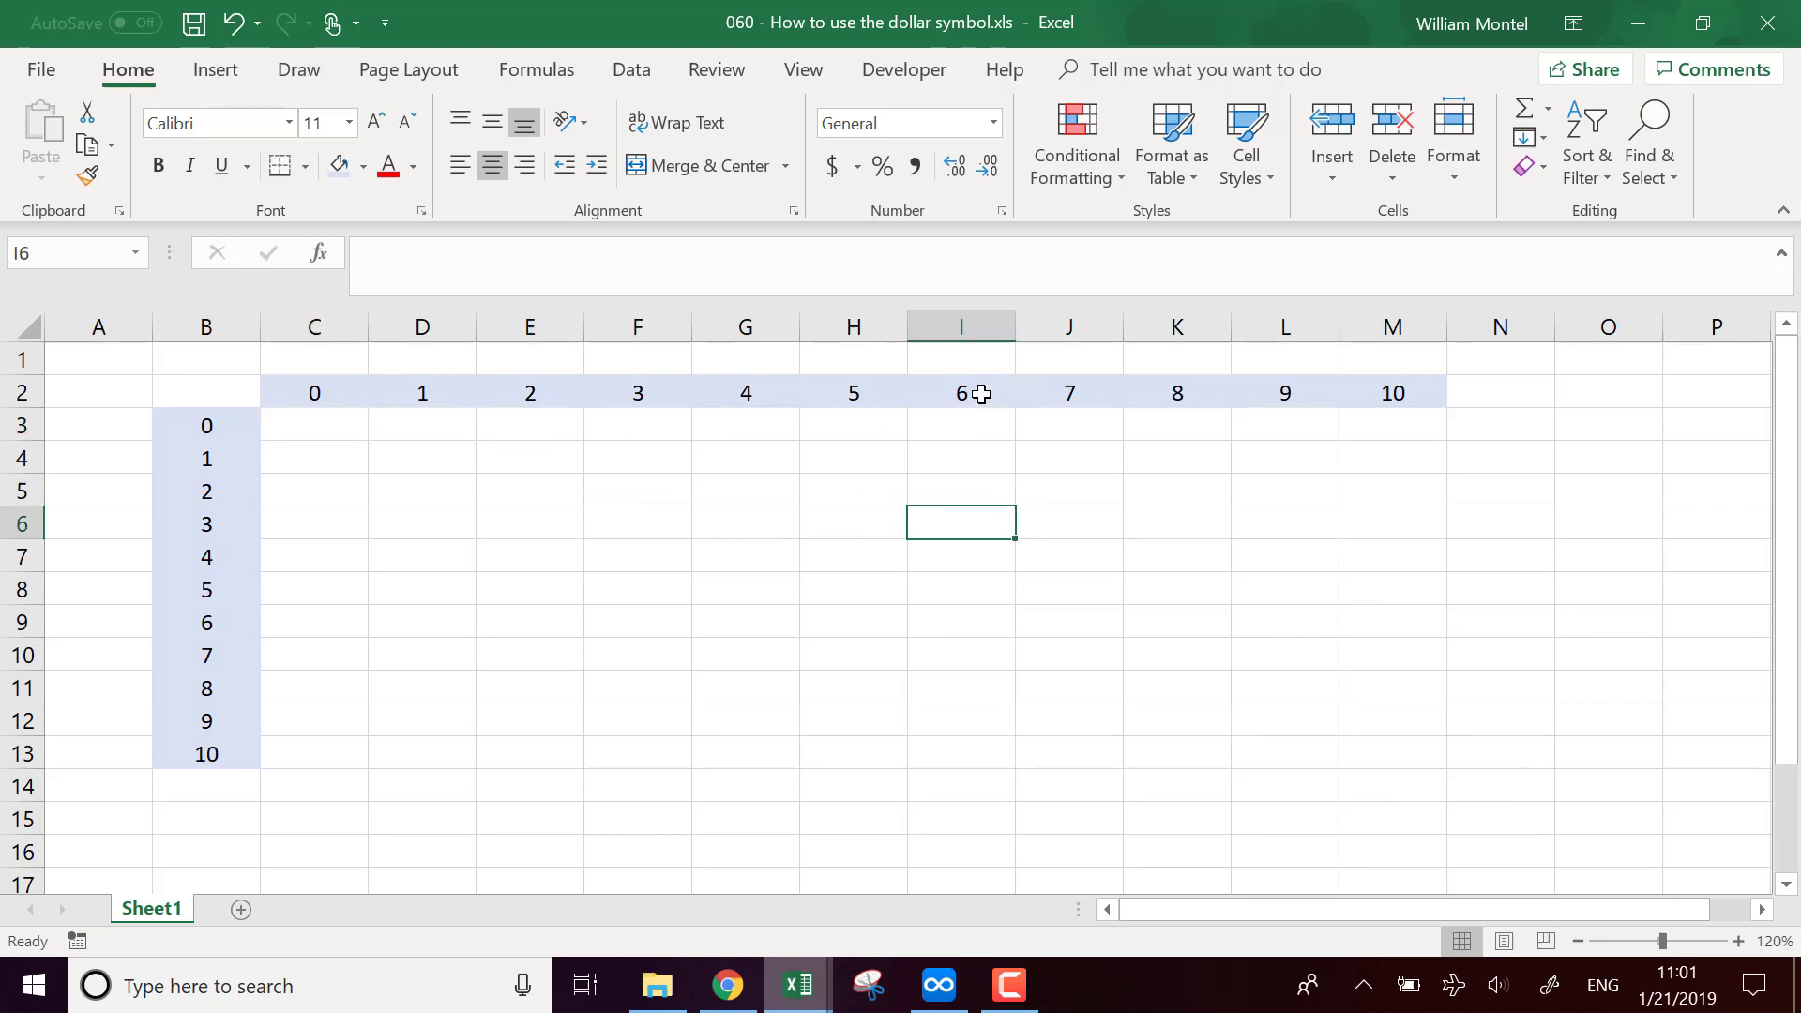
left_click(985, 325)
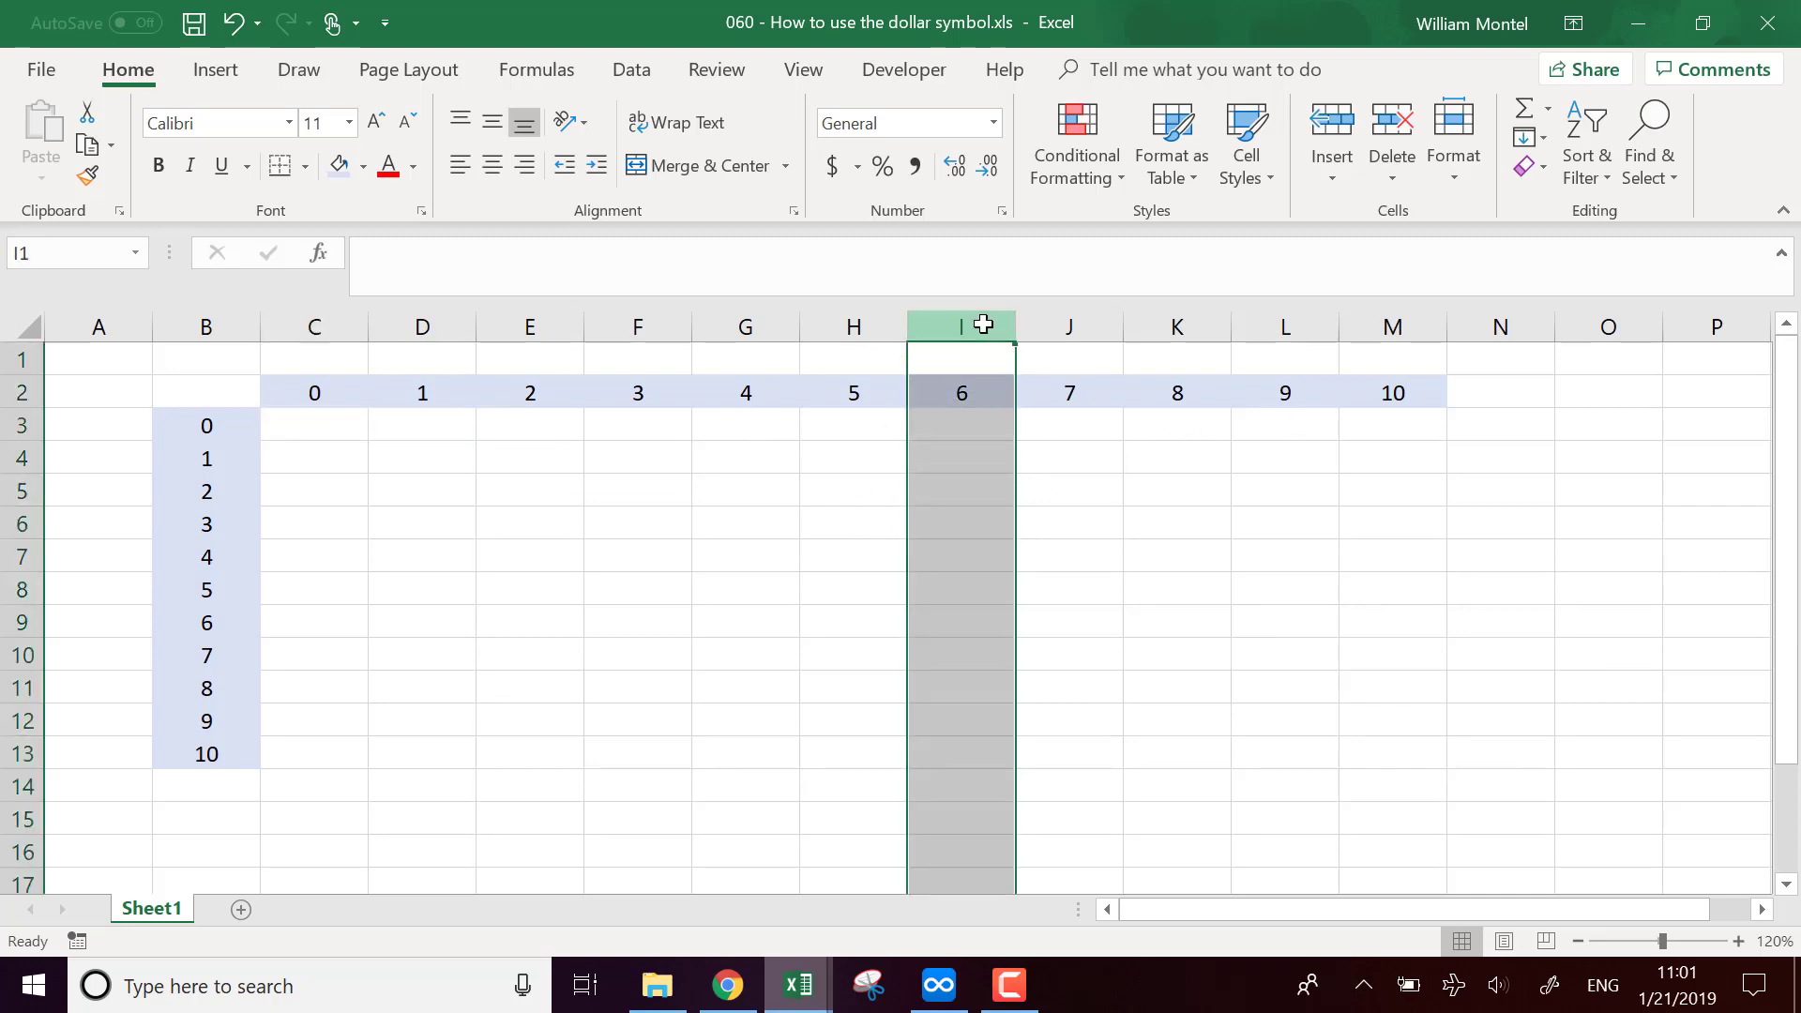
left_click(24, 624)
left_click(933, 694)
left_click(332, 430)
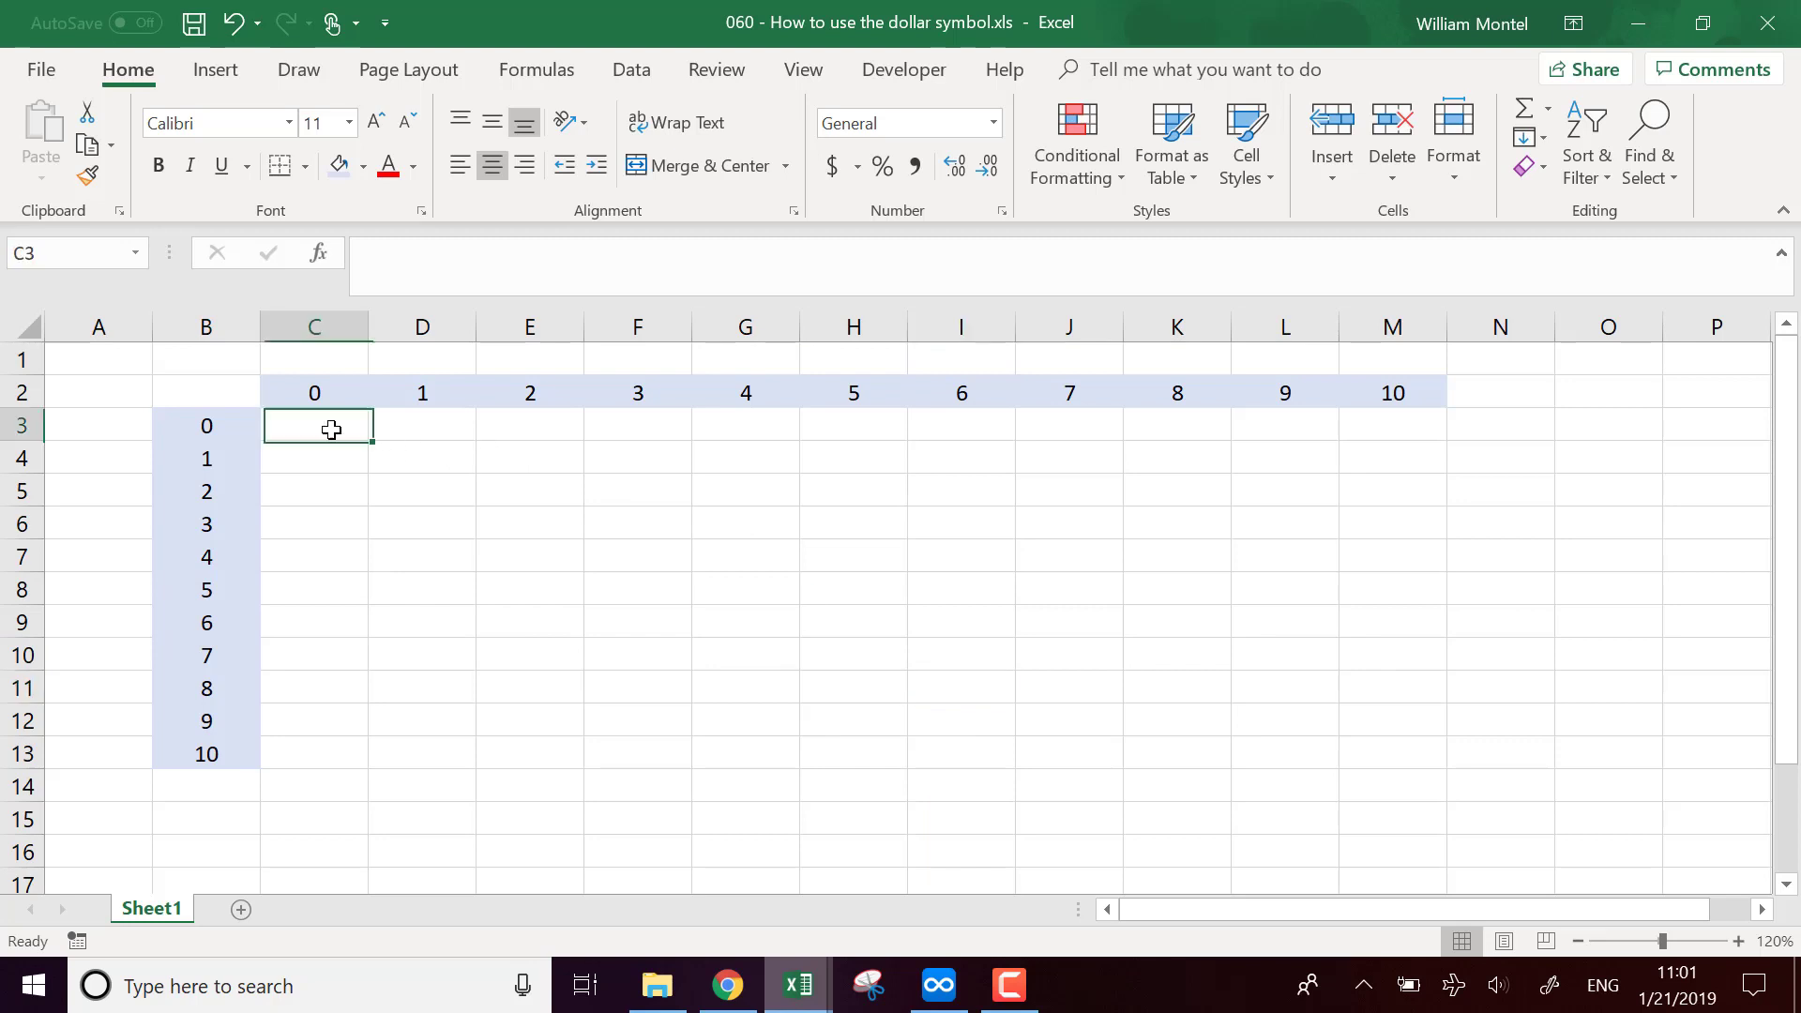
left_click_drag(373, 441, 1411, 772)
- Enter =$B3 in C3, using F4 to lock only column B of the reference
left_click(1121, 808)
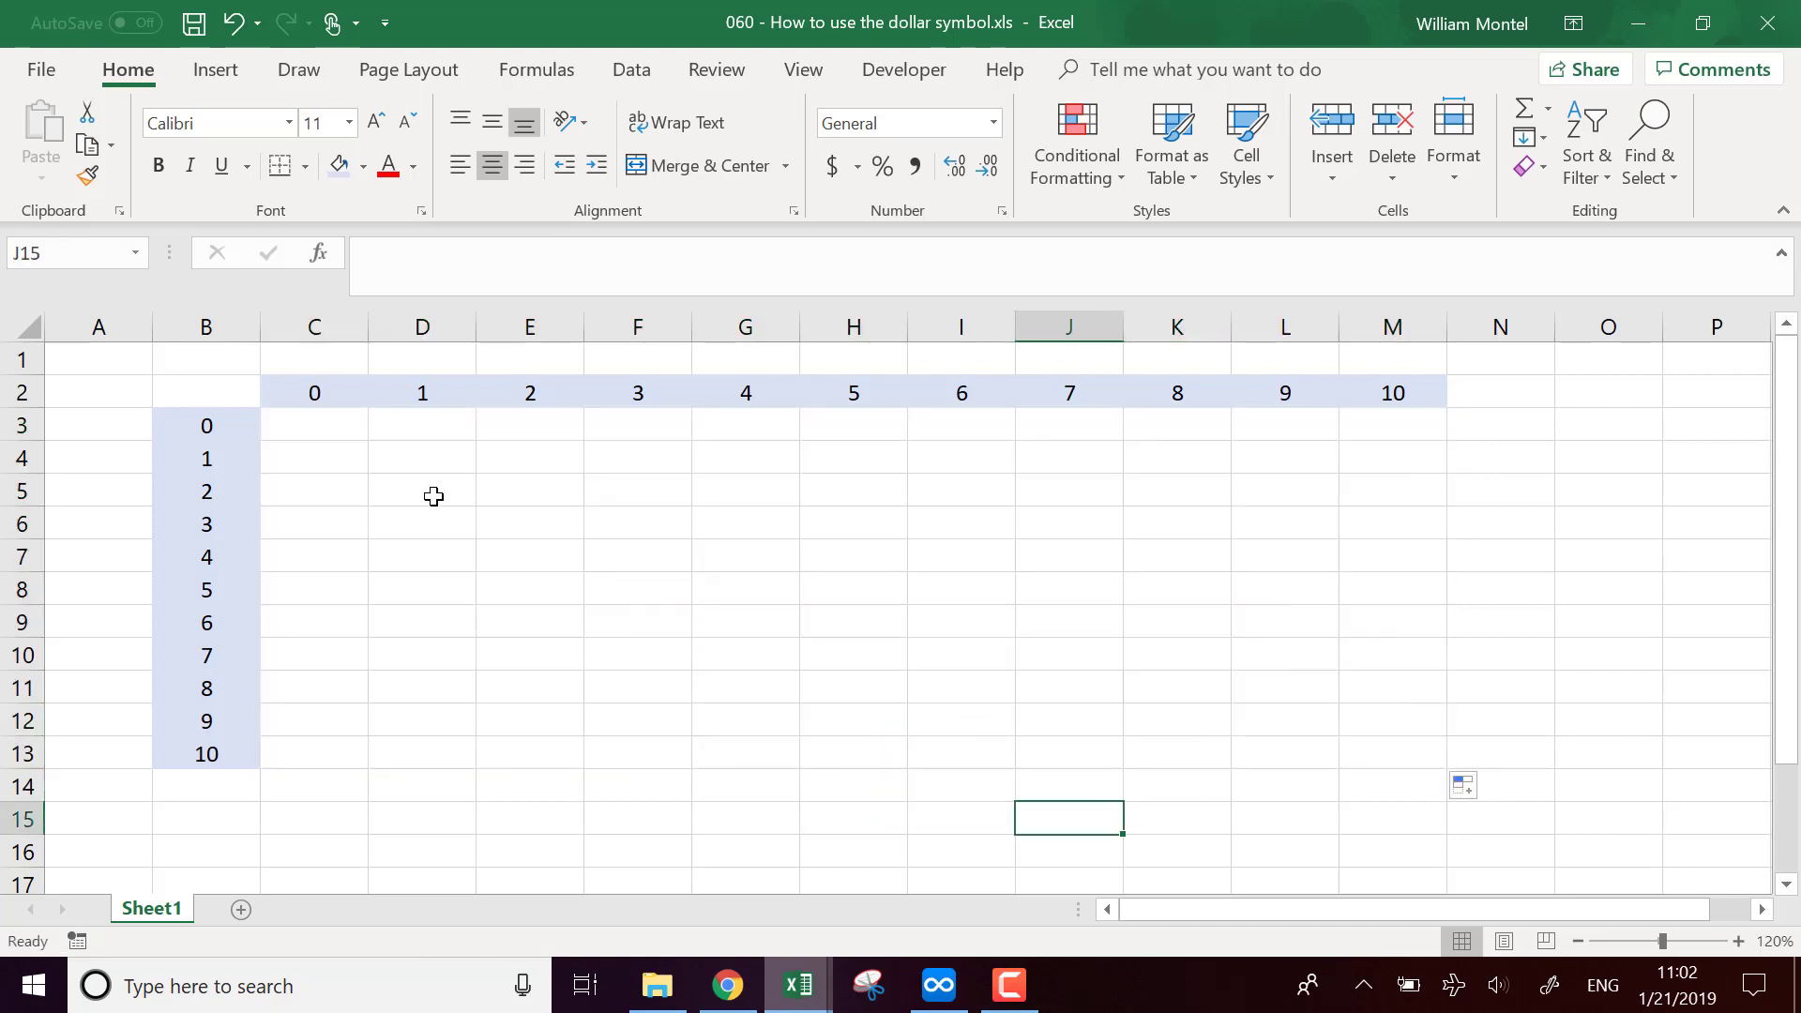
left_click(324, 431)
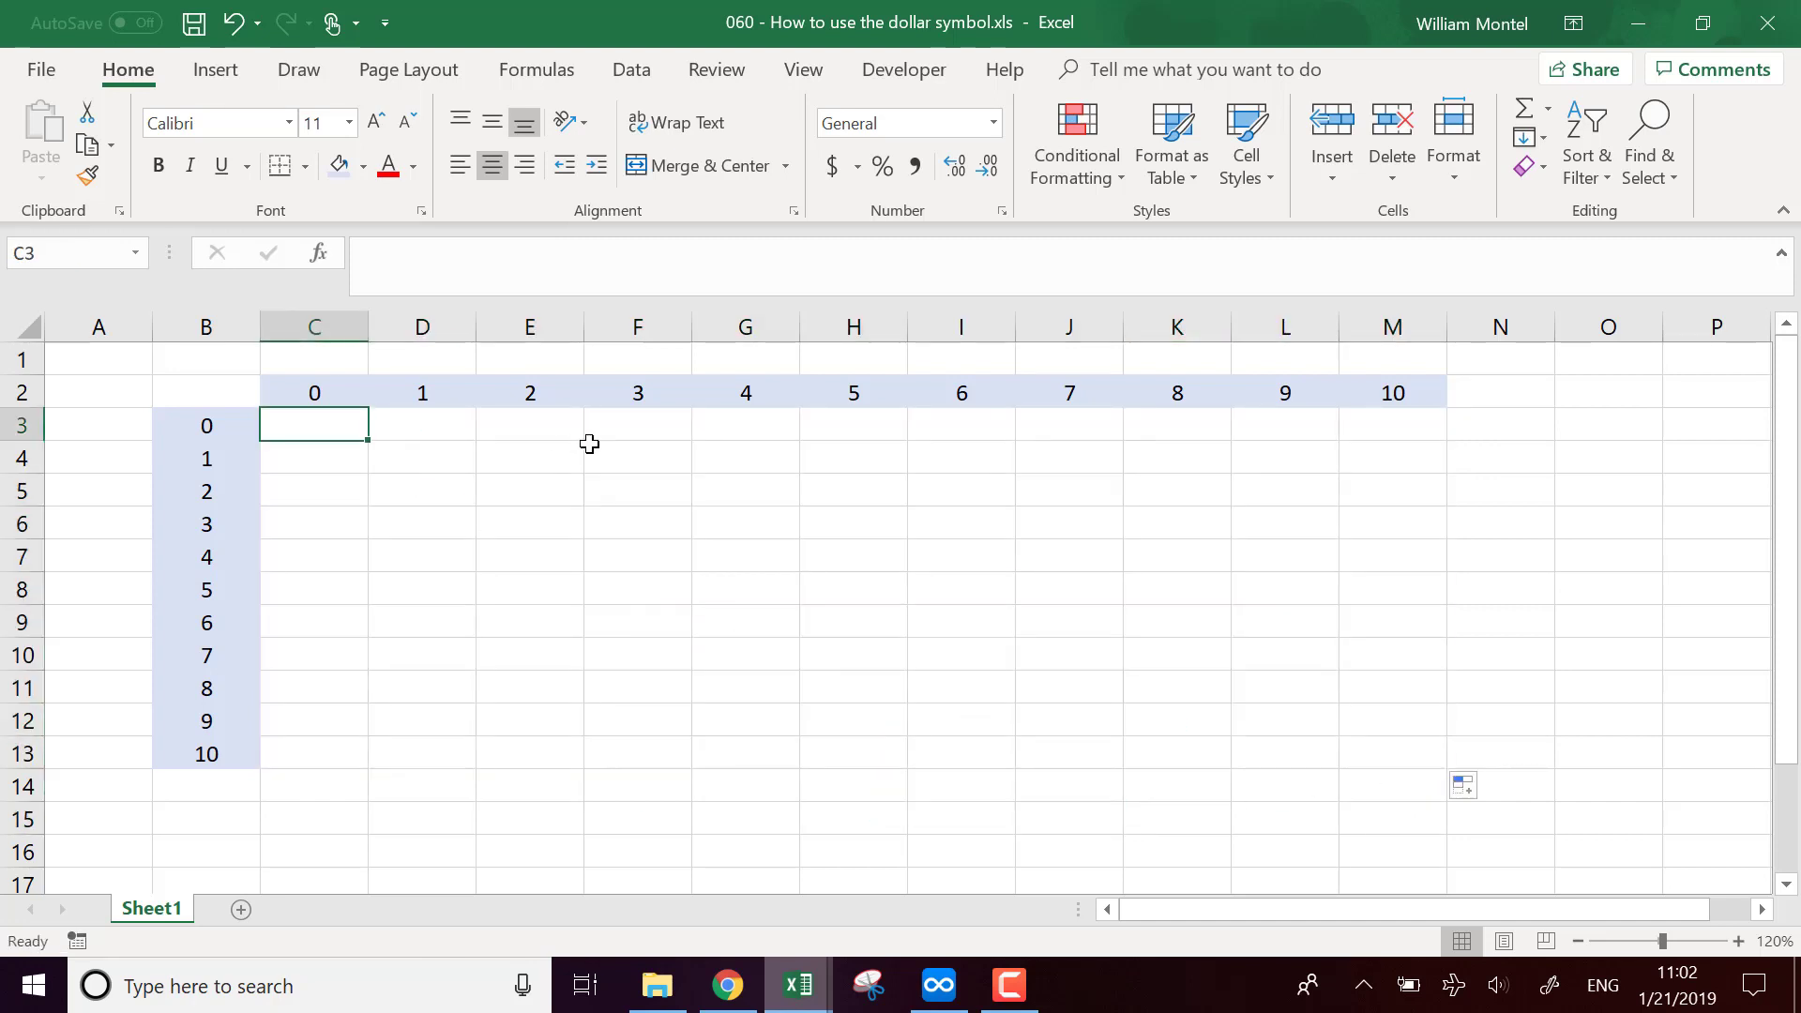
type("=")
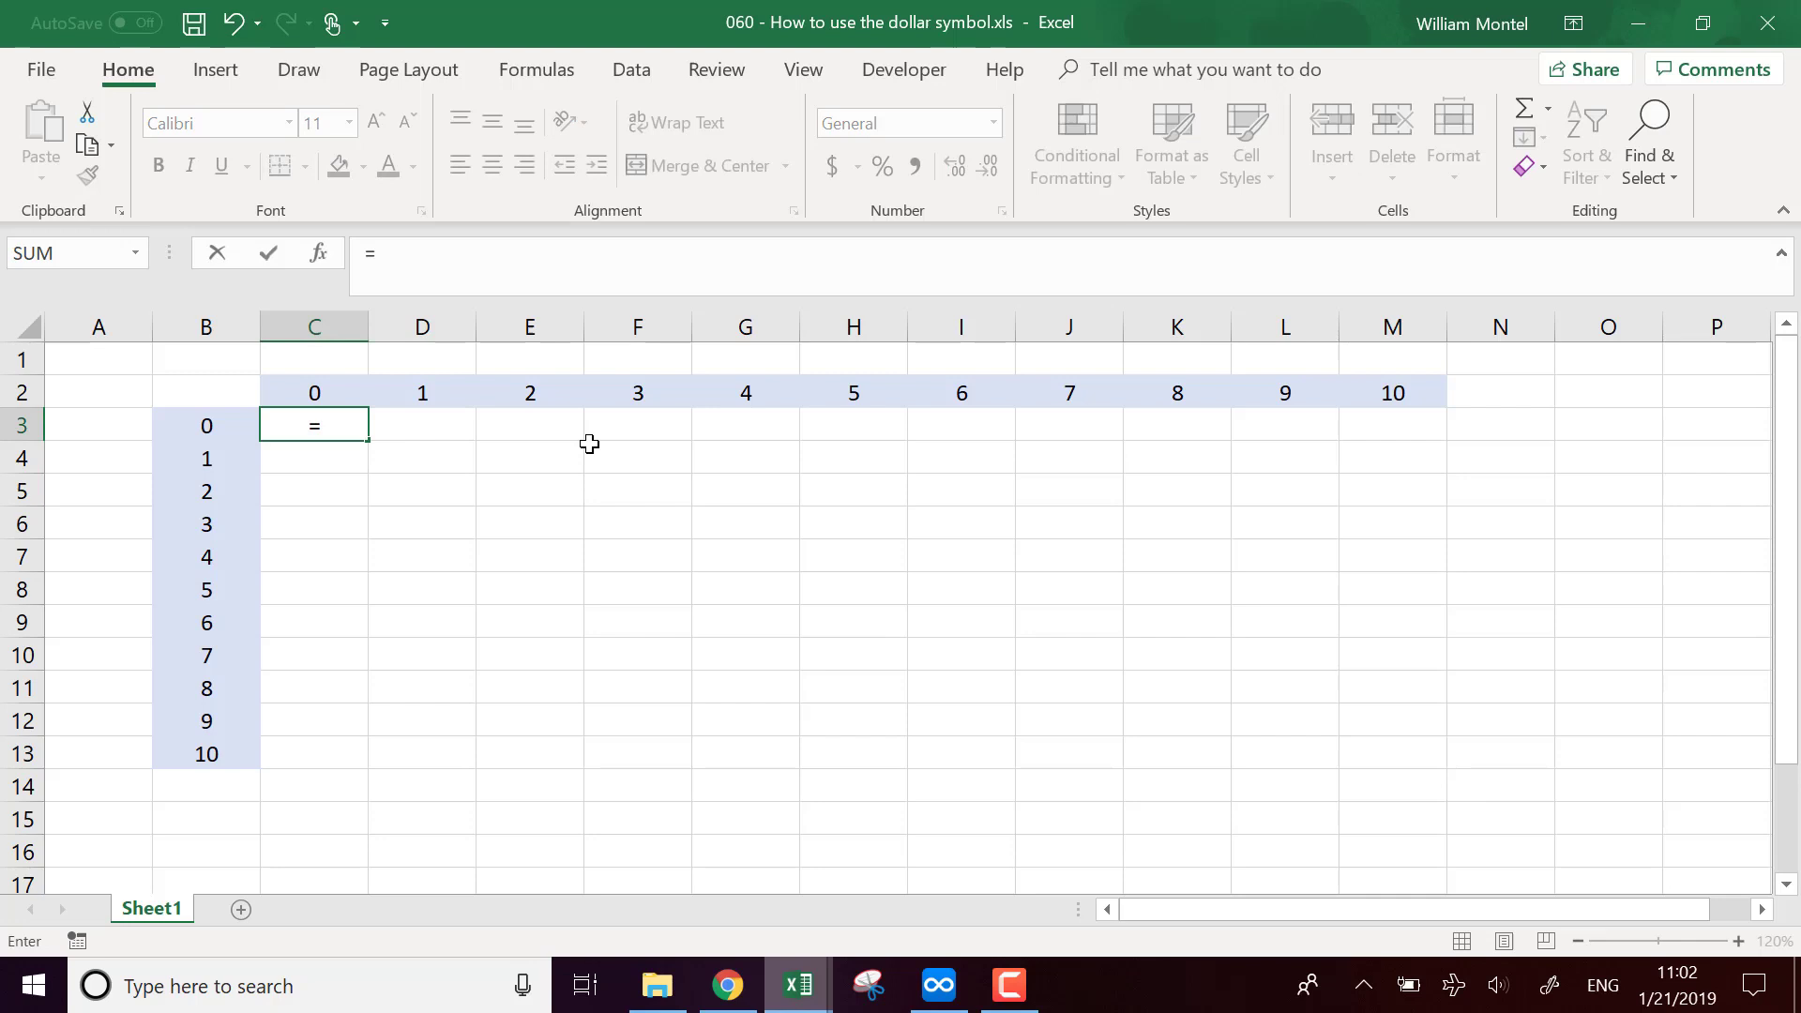
key("Left")
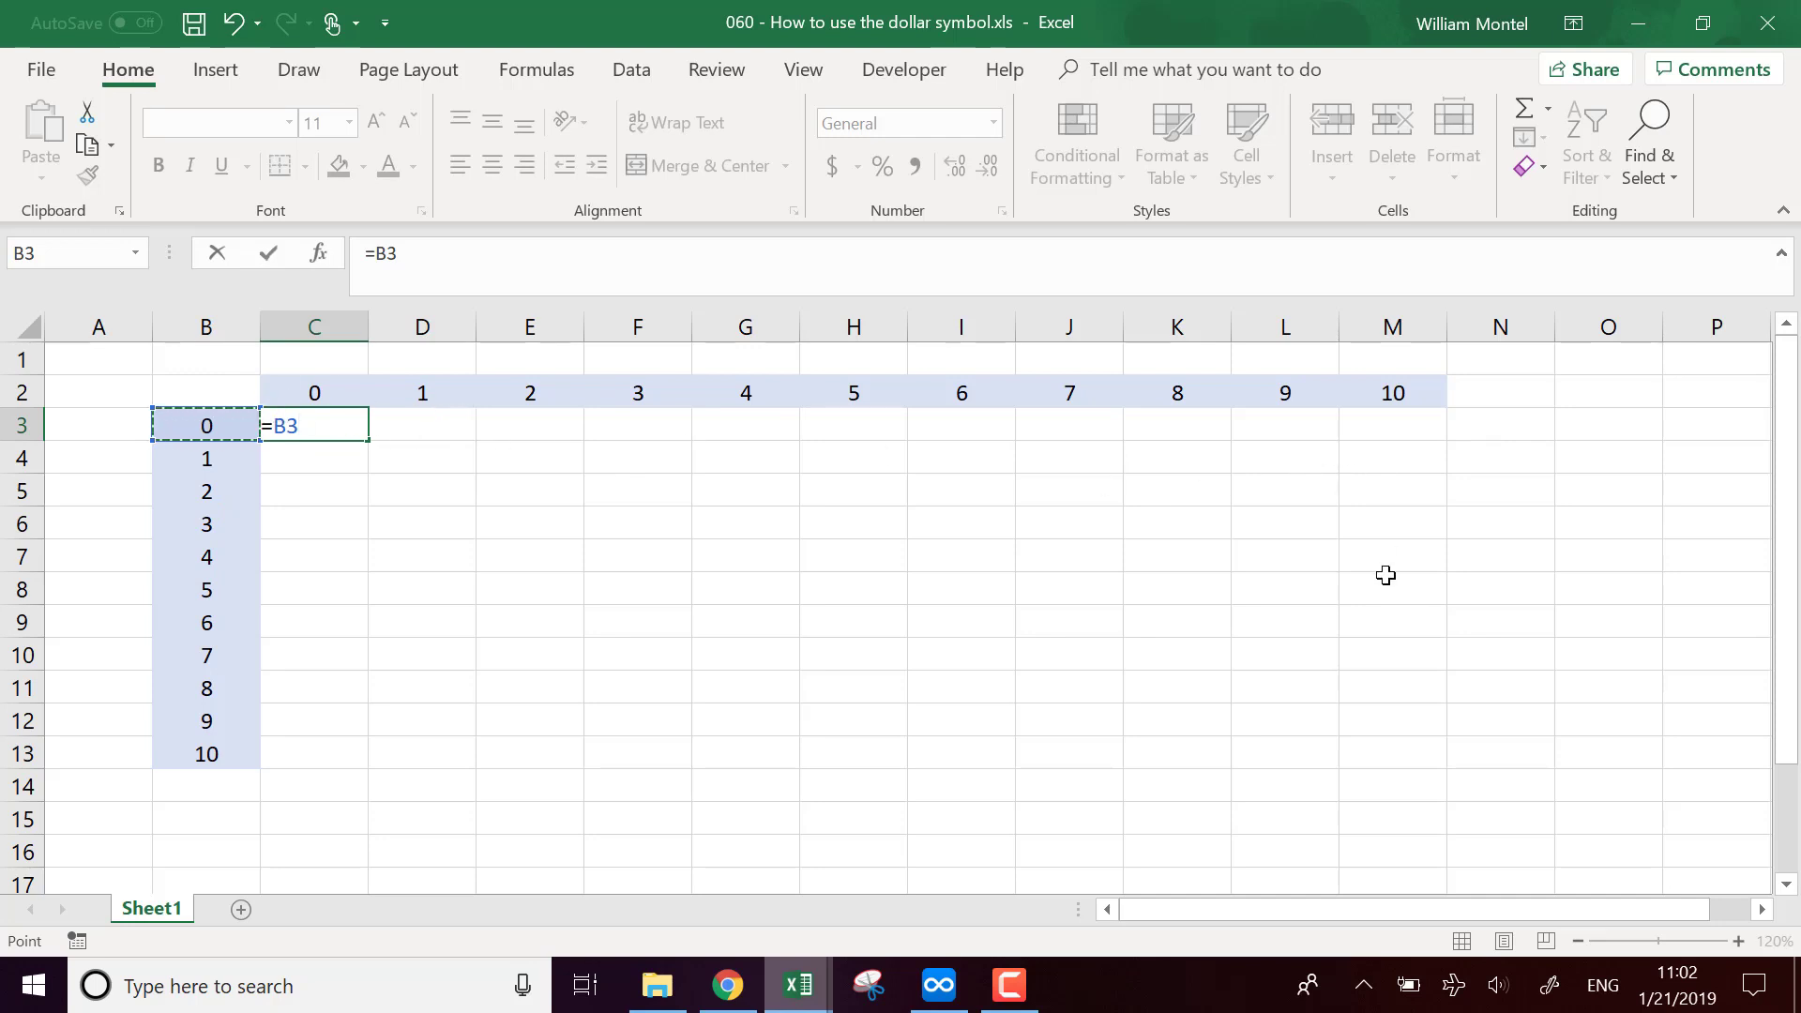
left_click(278, 427)
key("F4")
key("F4")
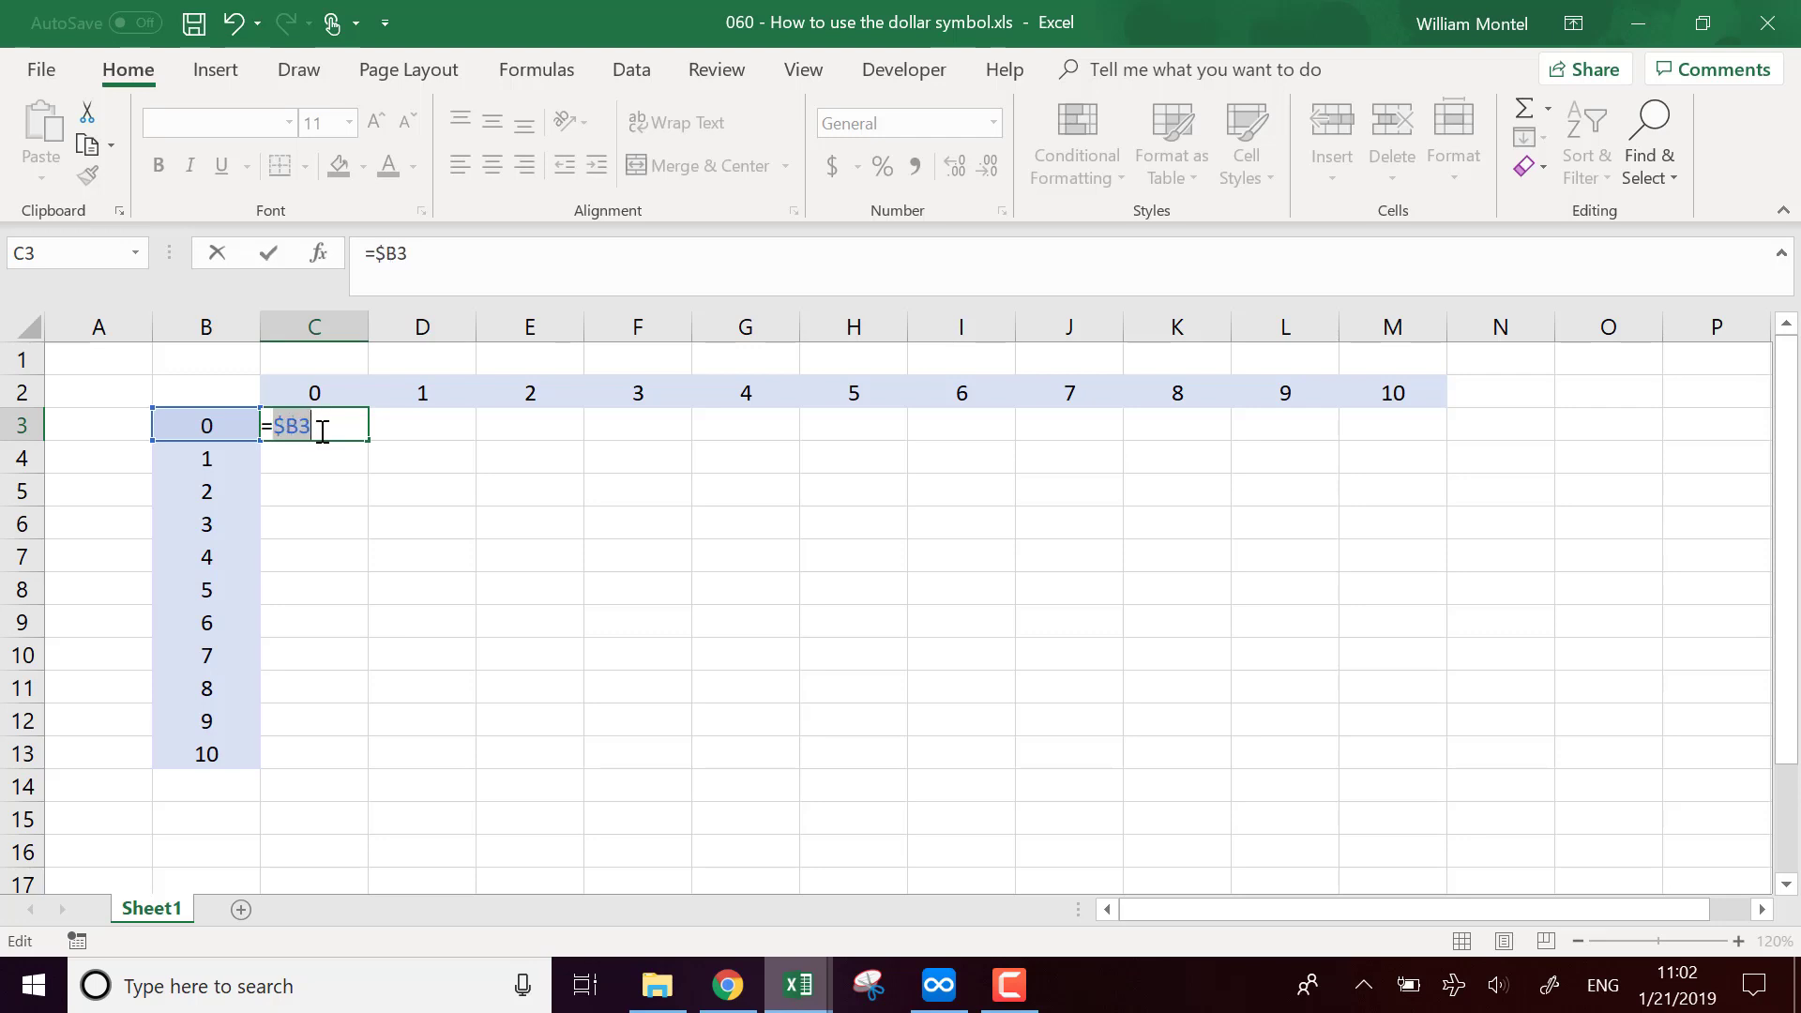
key("F4")
key("F4")
key("F4")
key("F4")
key("F4")
key("F4")
key("F4")
key("F4")
key("F4")
key("F4")
key("F4")
key("F4")
key("F4")
- Commit =$B3, fill it down to row 13, and compare B3:B13 totals with C3:G13
type("+")
key("Return")
left_click(342, 424)
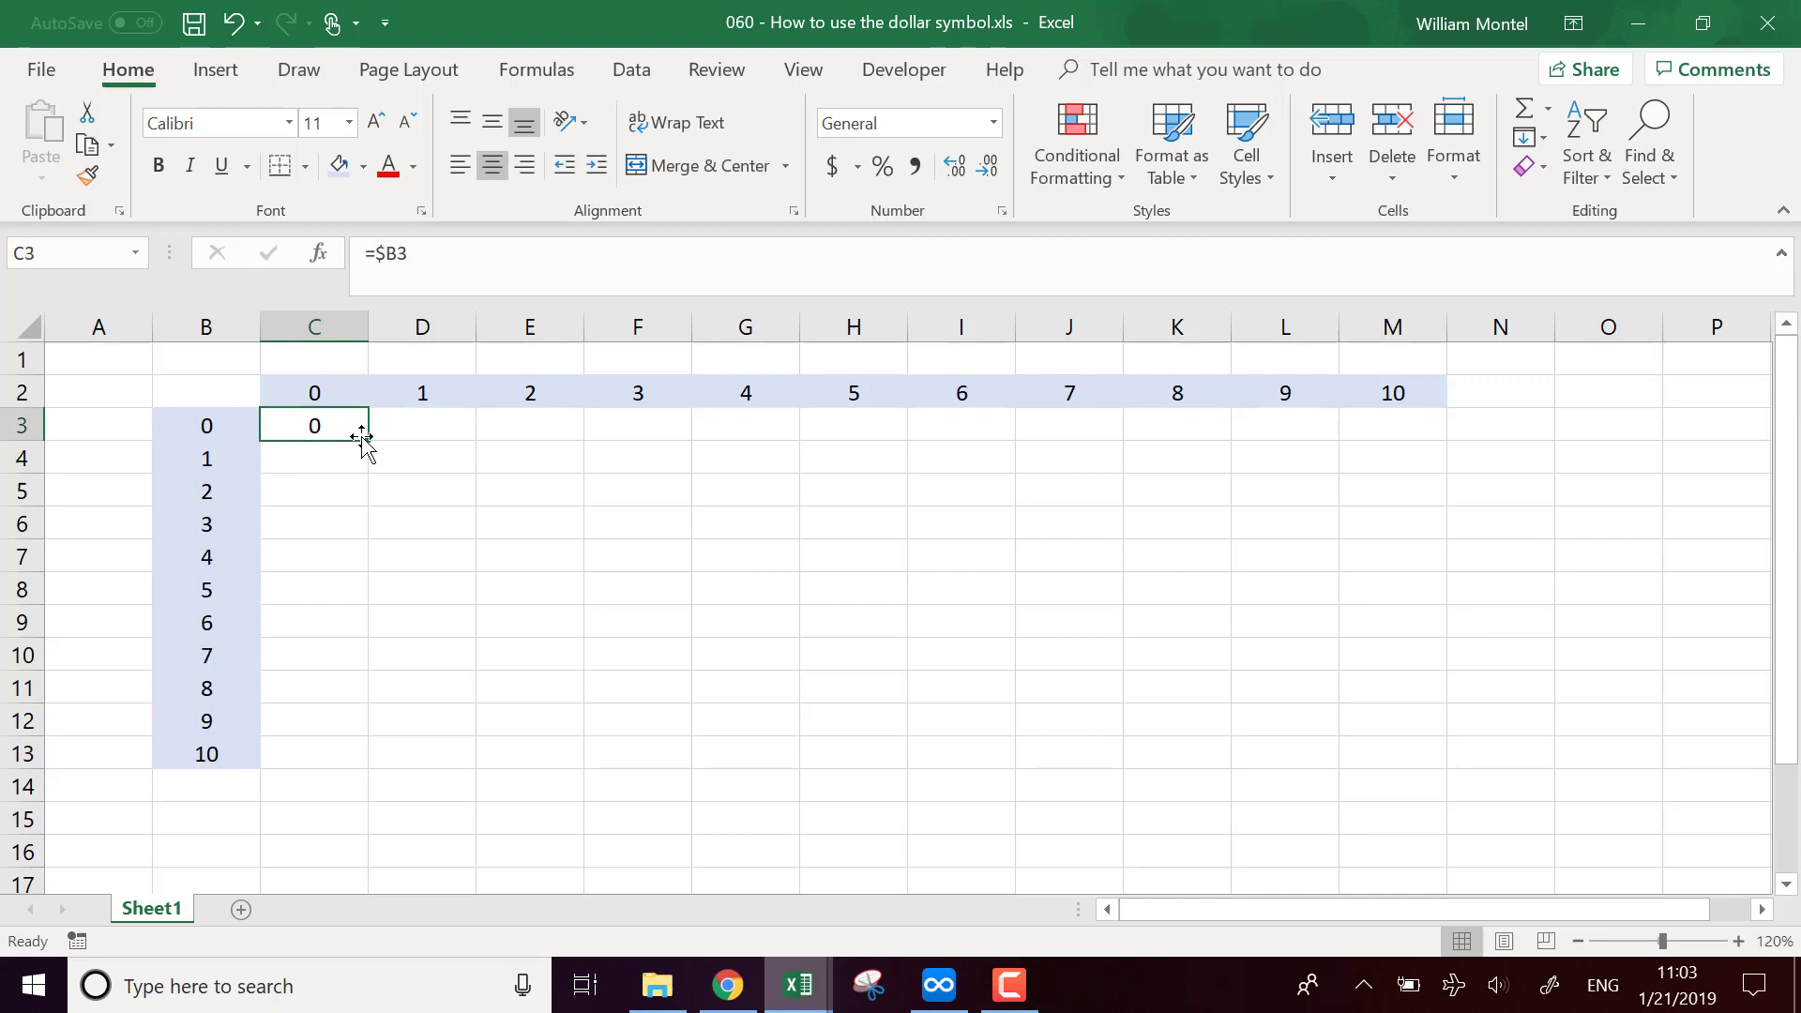
left_click_drag(362, 436, 848, 776)
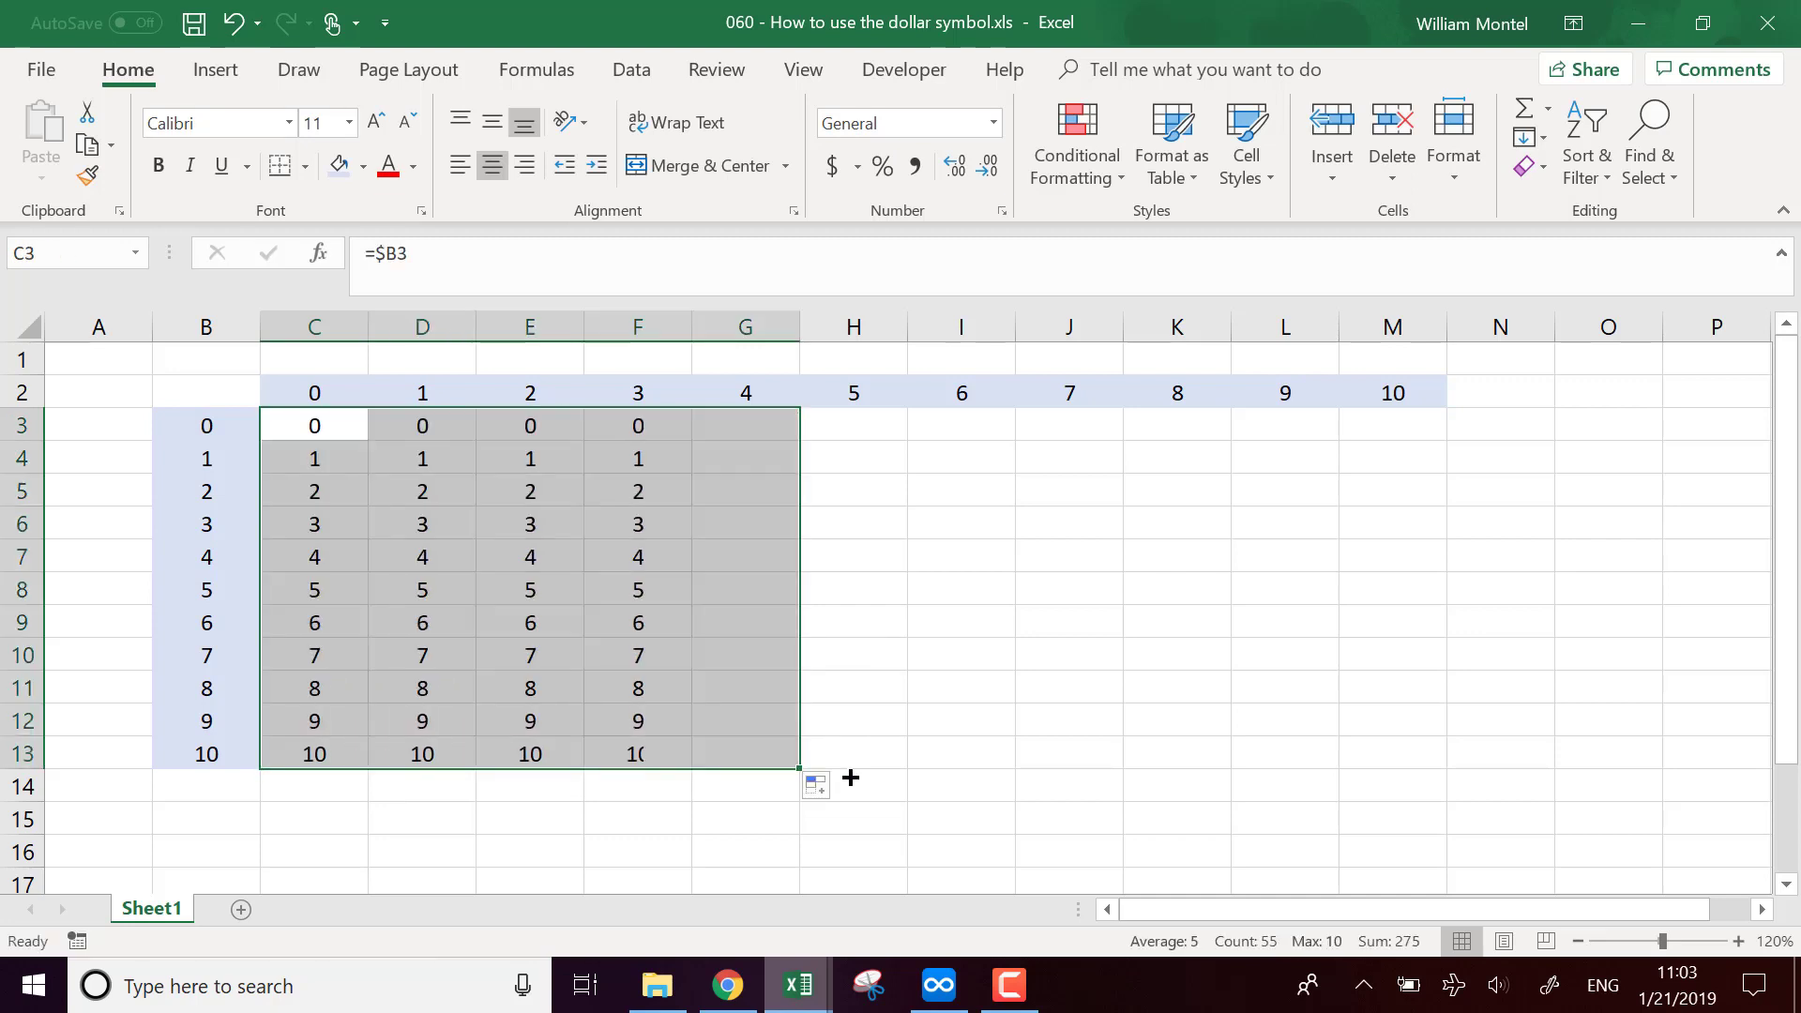
left_click(656, 435)
left_click_drag(187, 434, 204, 751)
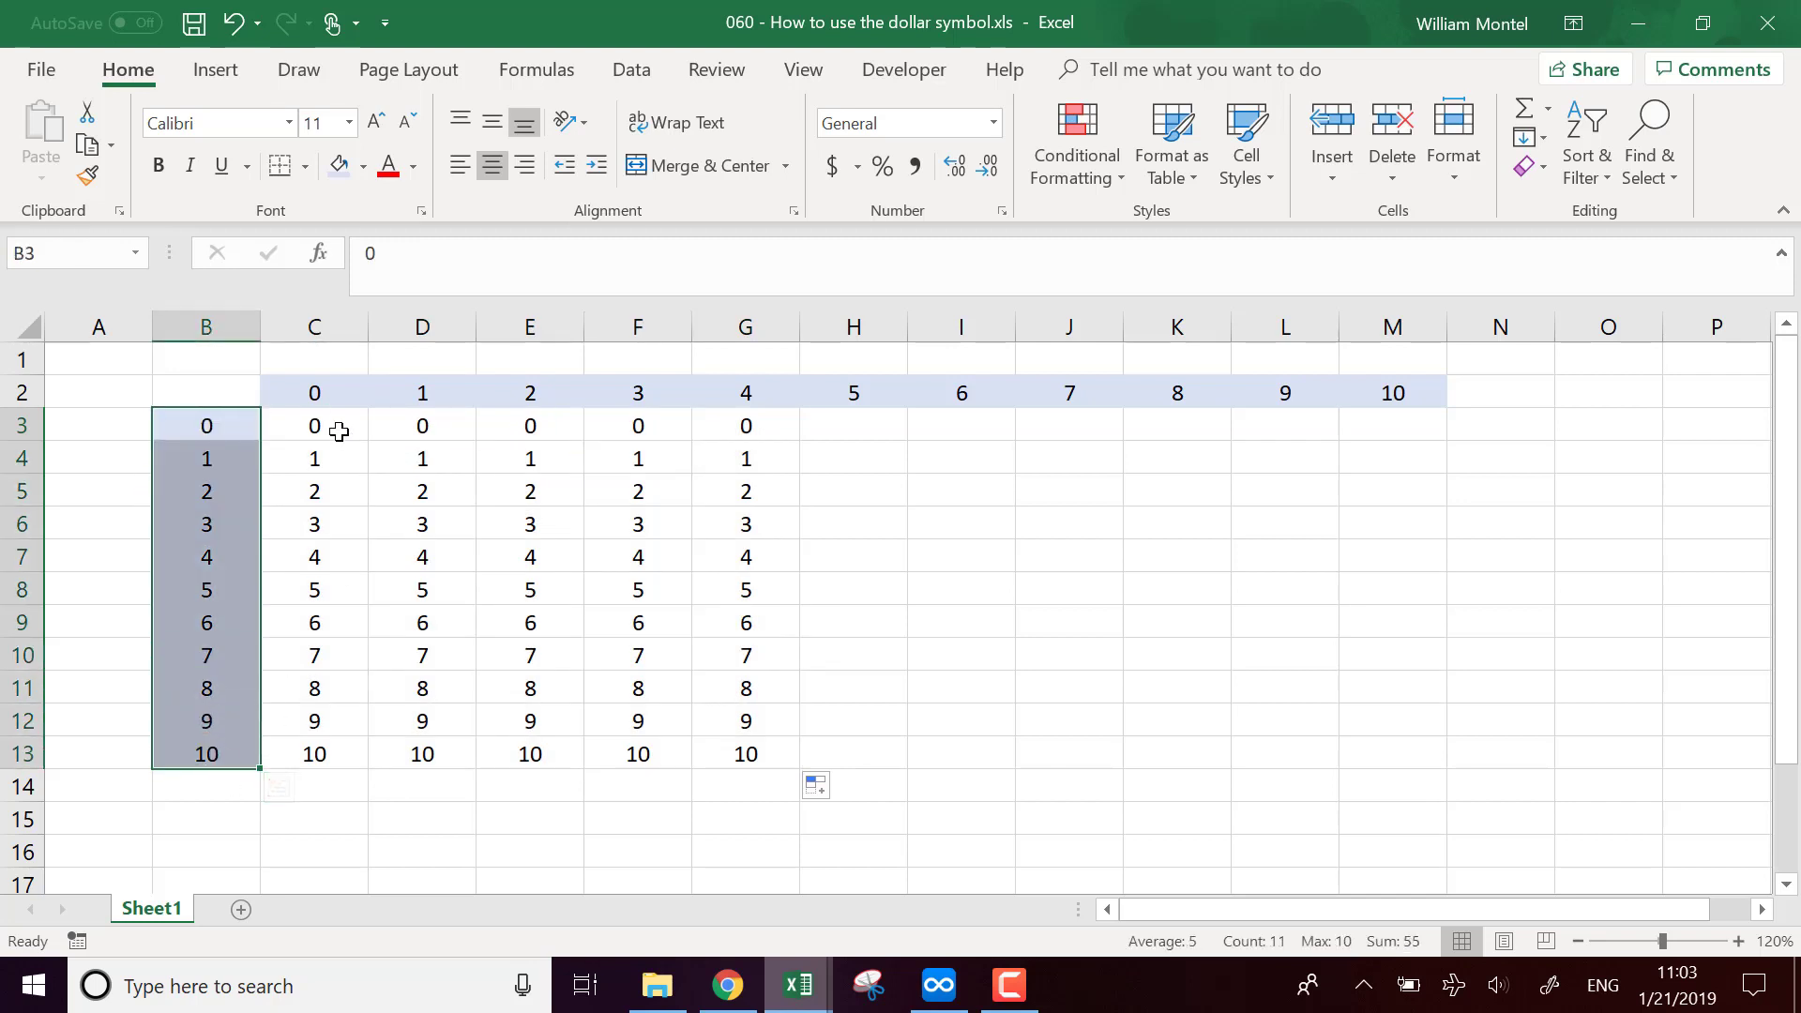
left_click_drag(339, 432, 744, 757)
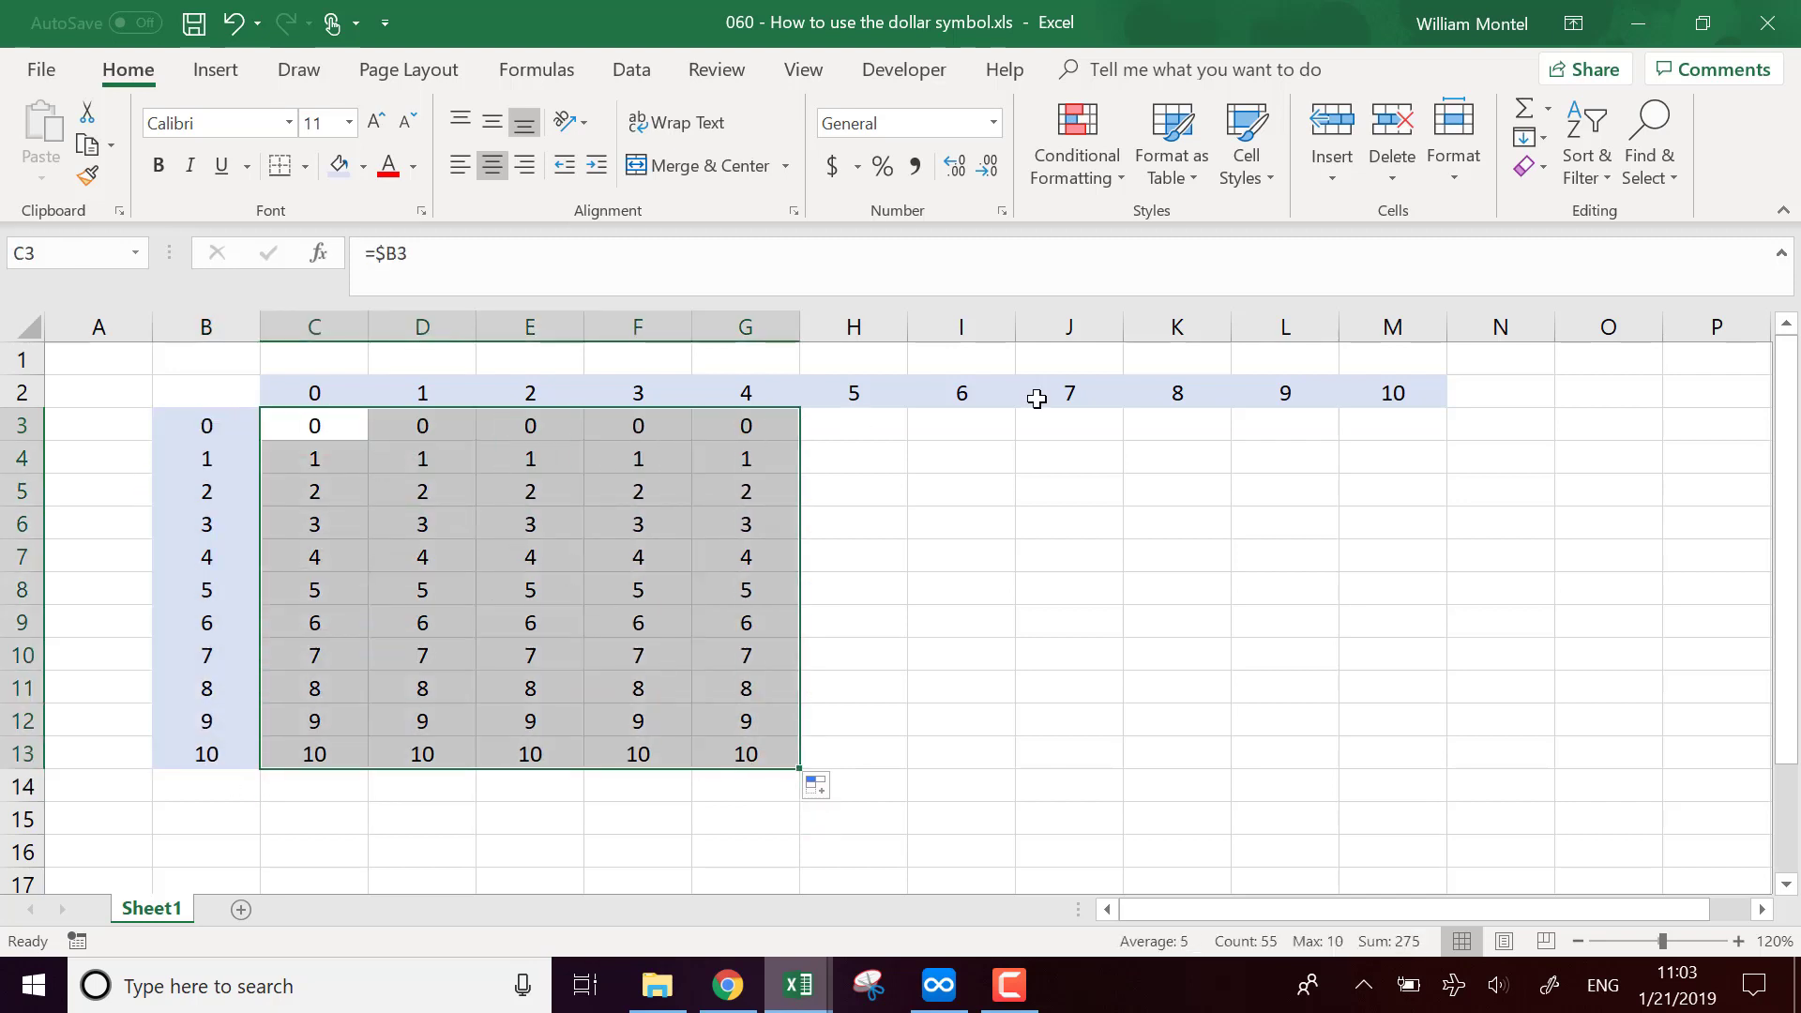
- Delete the test copies in D3:G13, keeping only column C
left_click(1379, 551)
left_click_drag(408, 425, 719, 764)
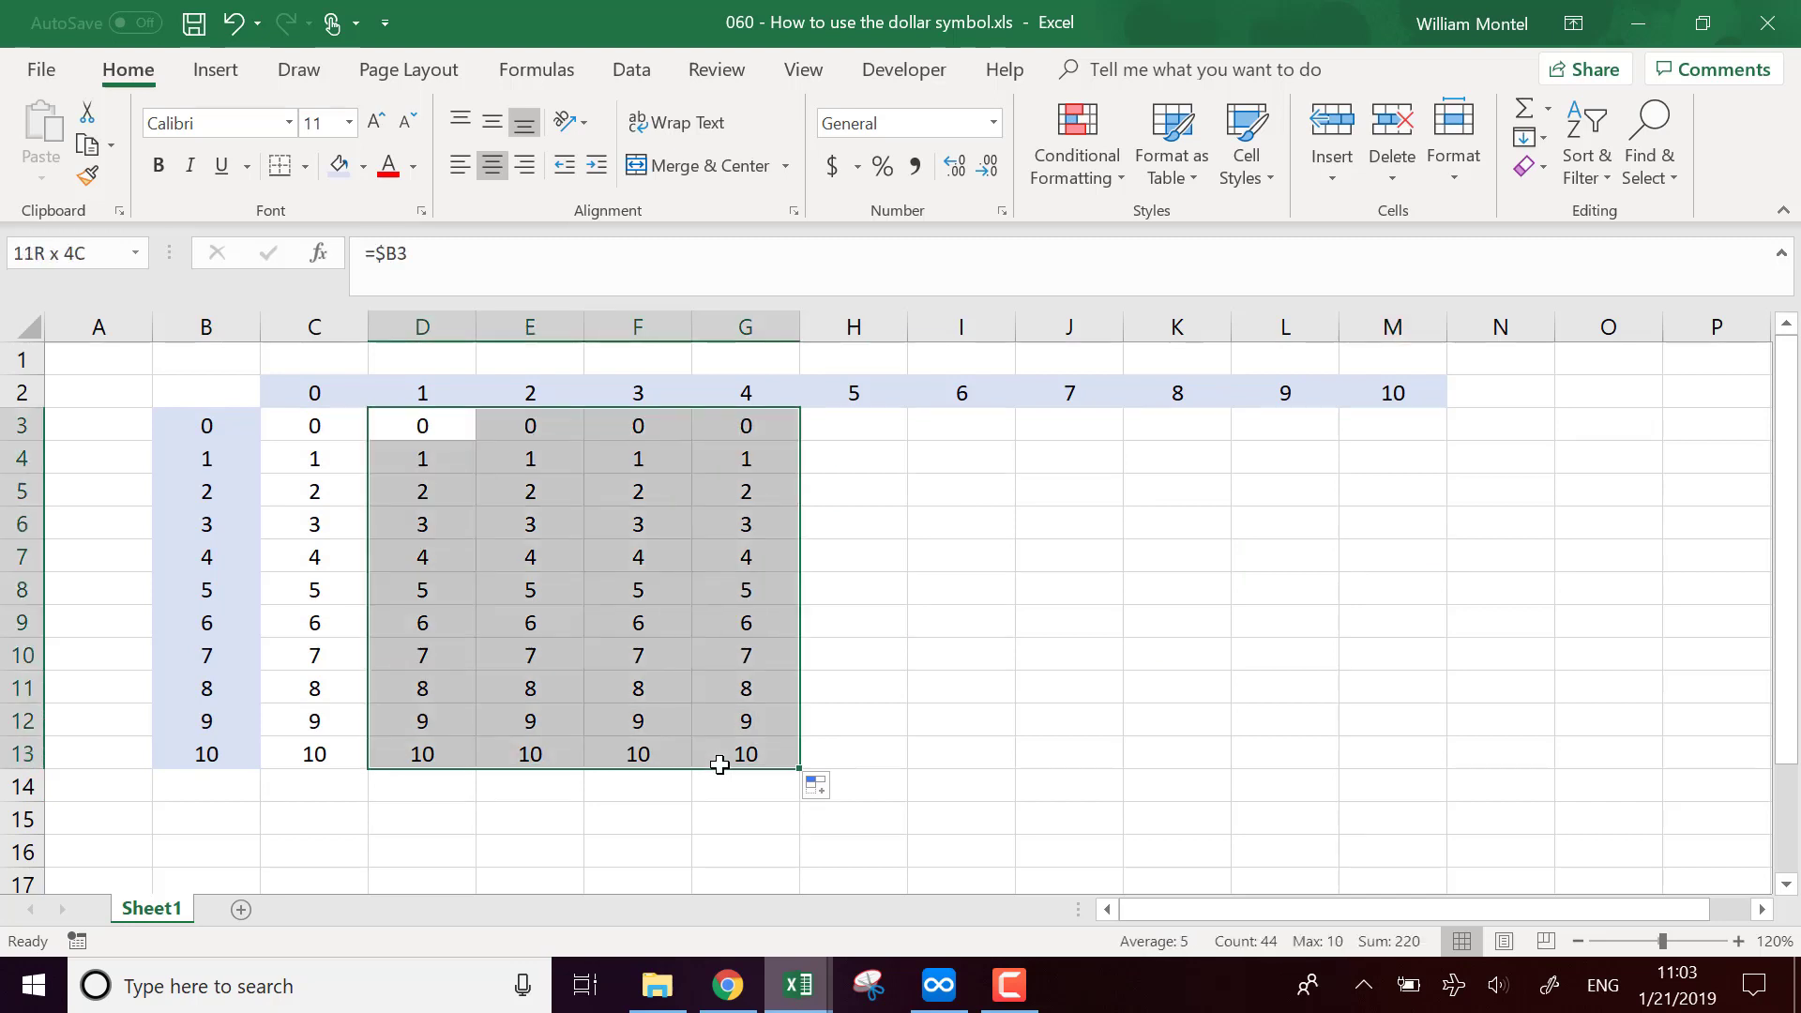
key("Delete")
left_click(314, 422)
- Extend C3's formula to =$B3+C$2, locking row 2 on the C2 reference
left_click(474, 255)
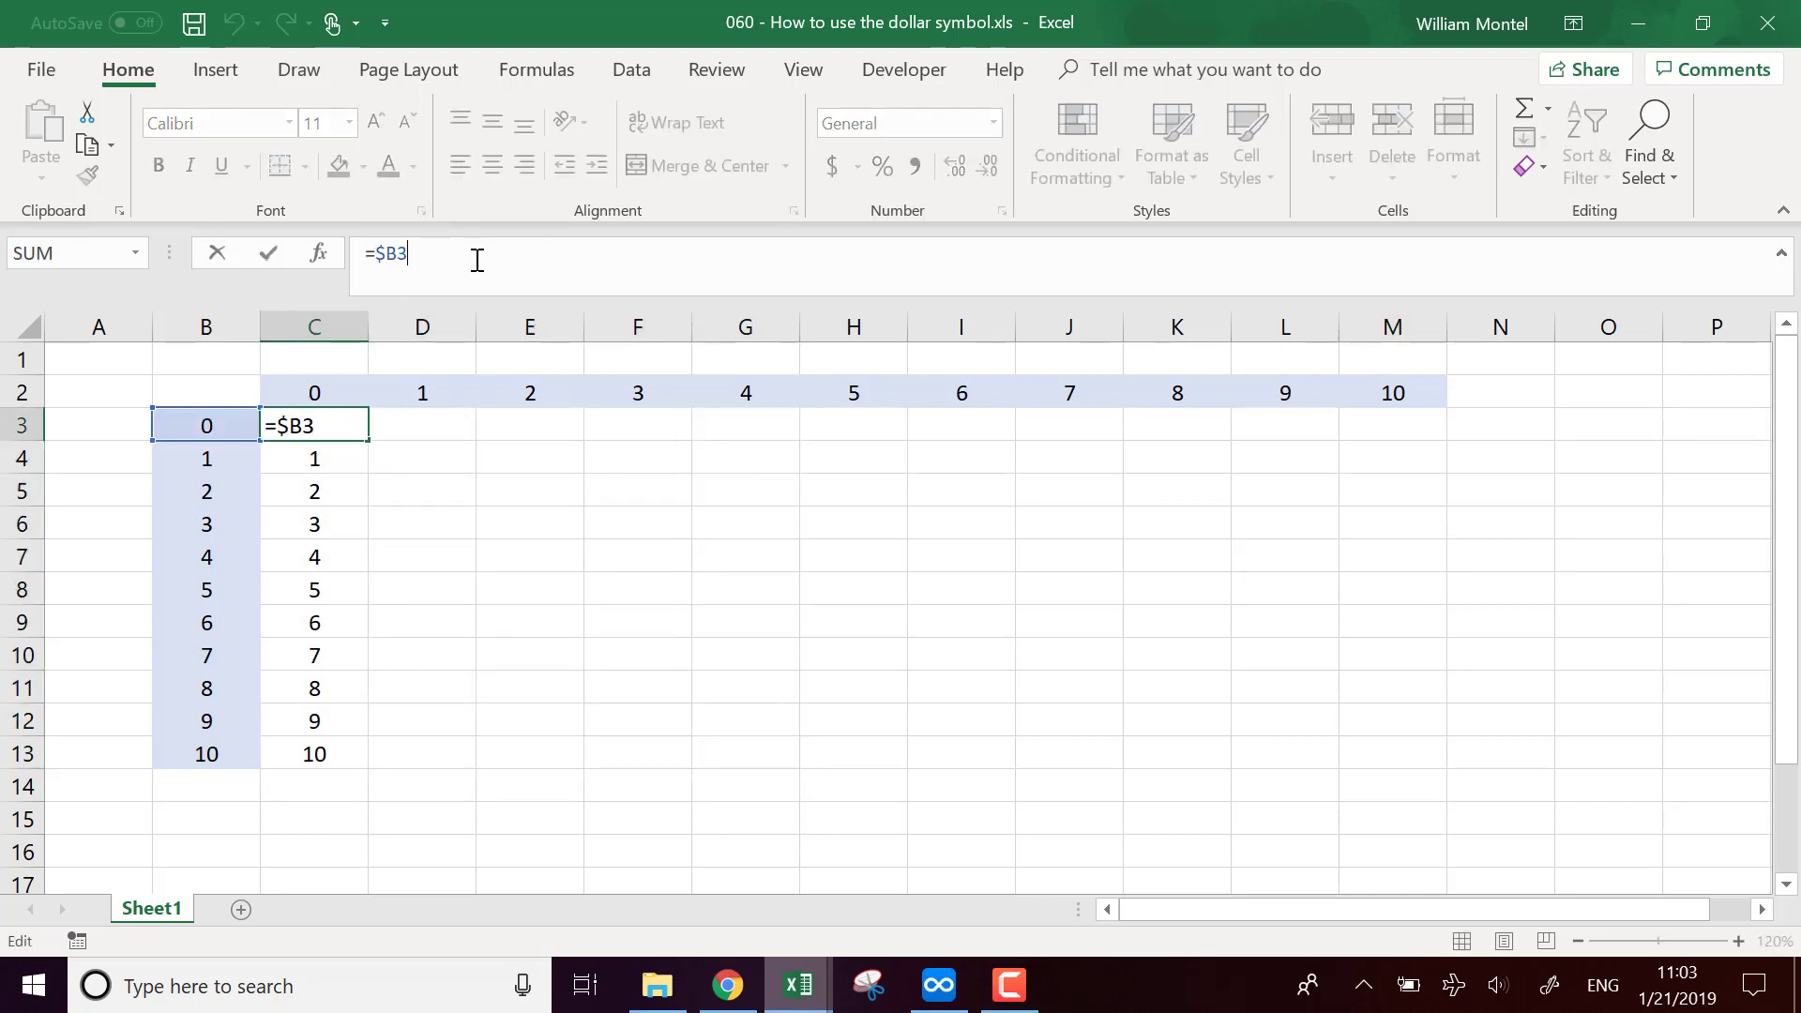
type("+")
left_click(336, 393)
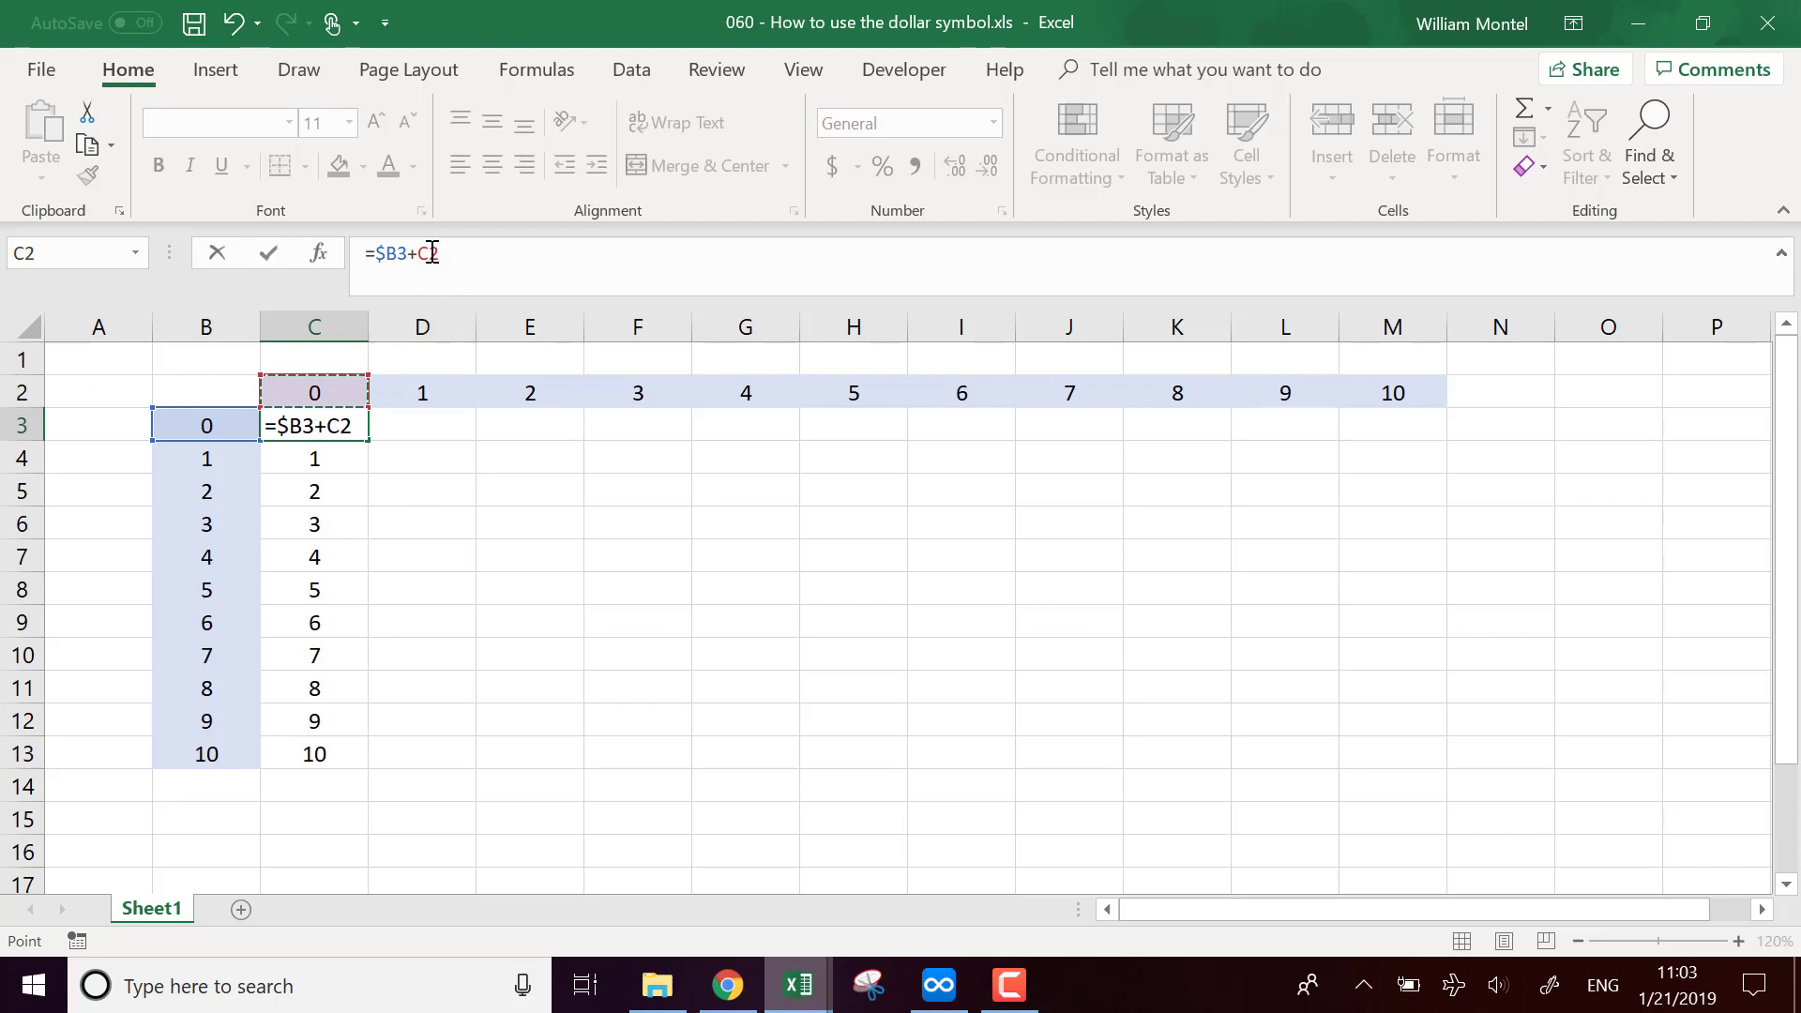
key("F4")
left_click_drag(452, 253, 417, 255)
key("Return")
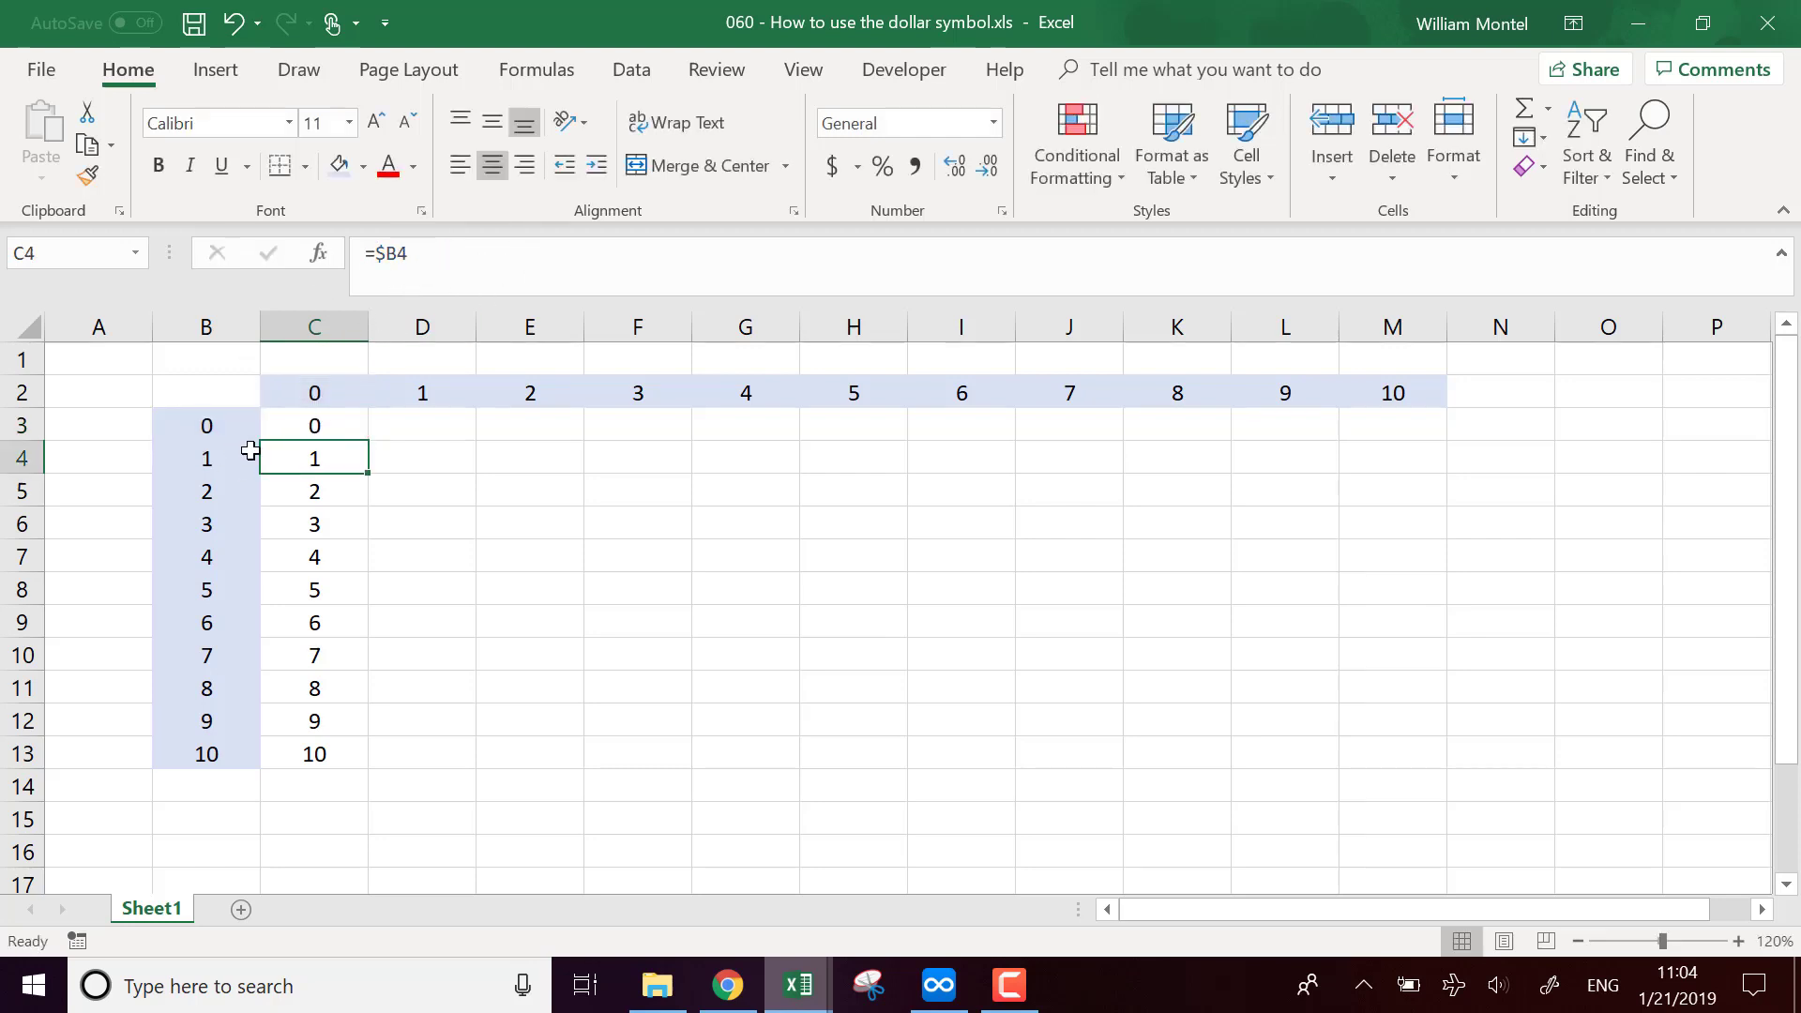
- Fill =$B3+C$2 from C3 right to M3, then down to row 13
left_click(328, 428)
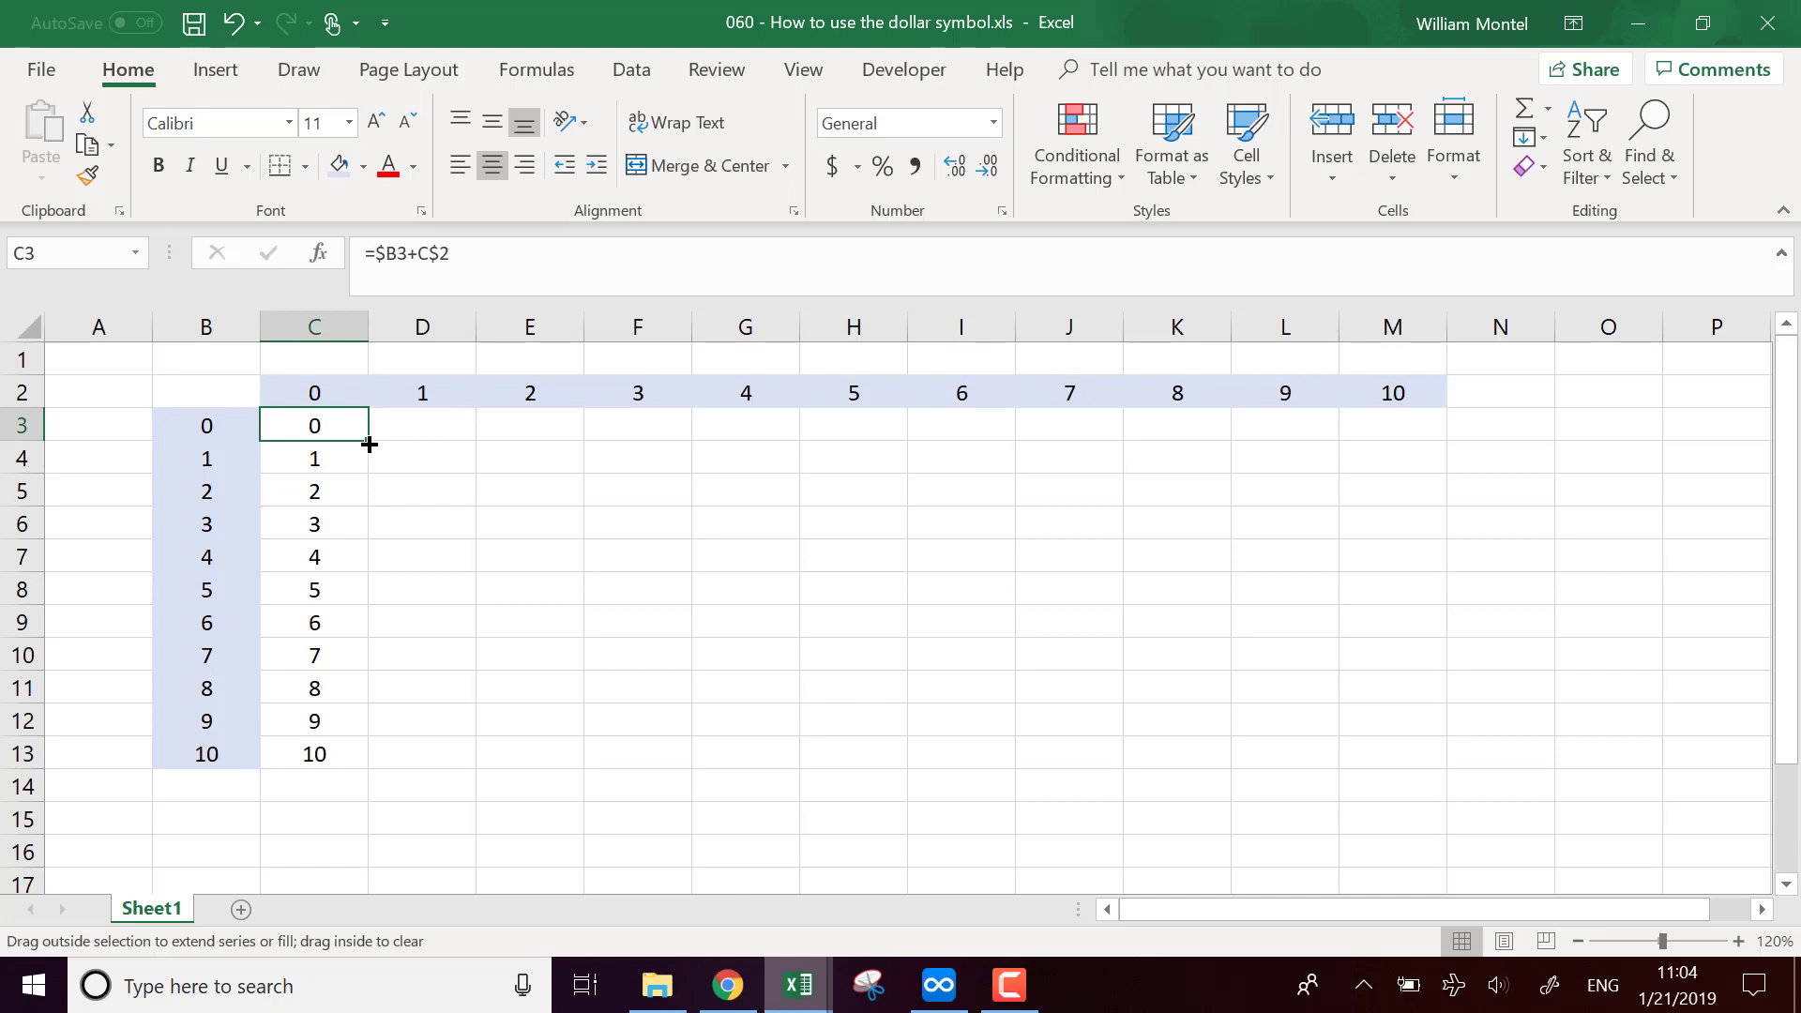
left_click_drag(370, 444, 1412, 427)
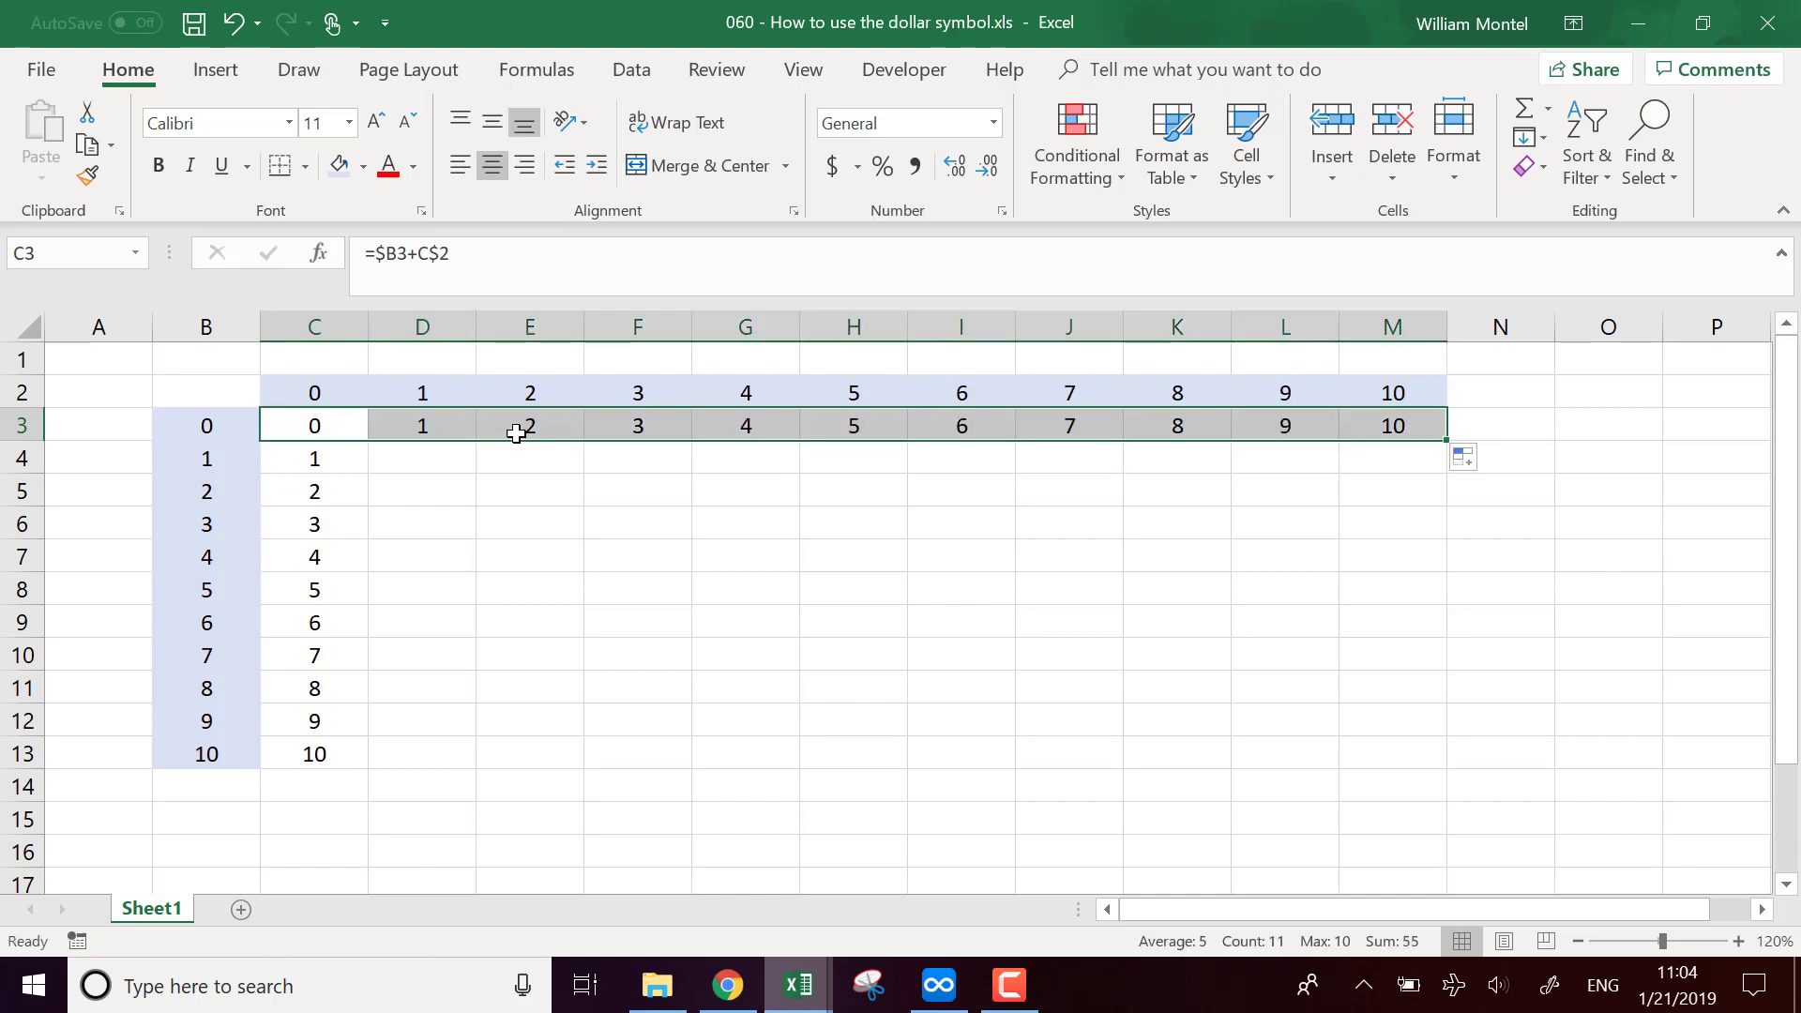
left_click(1186, 417)
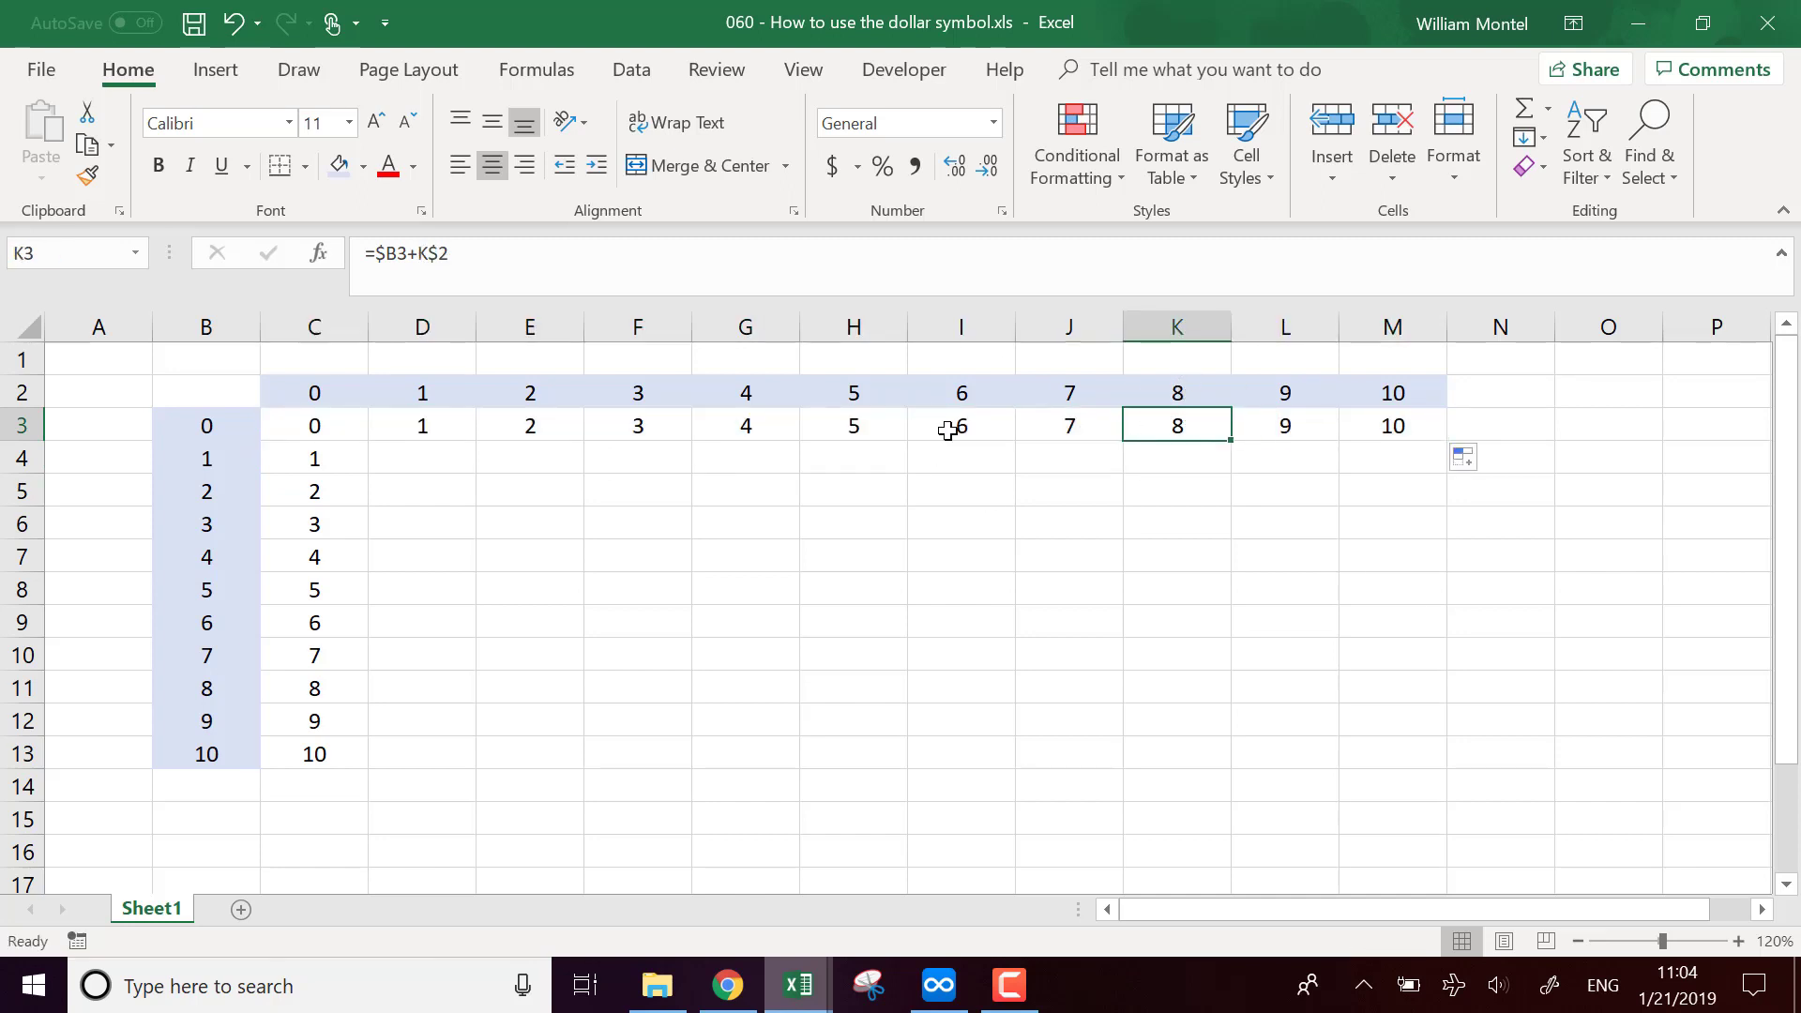
left_click(333, 427)
left_click_drag(560, 451, 1395, 776)
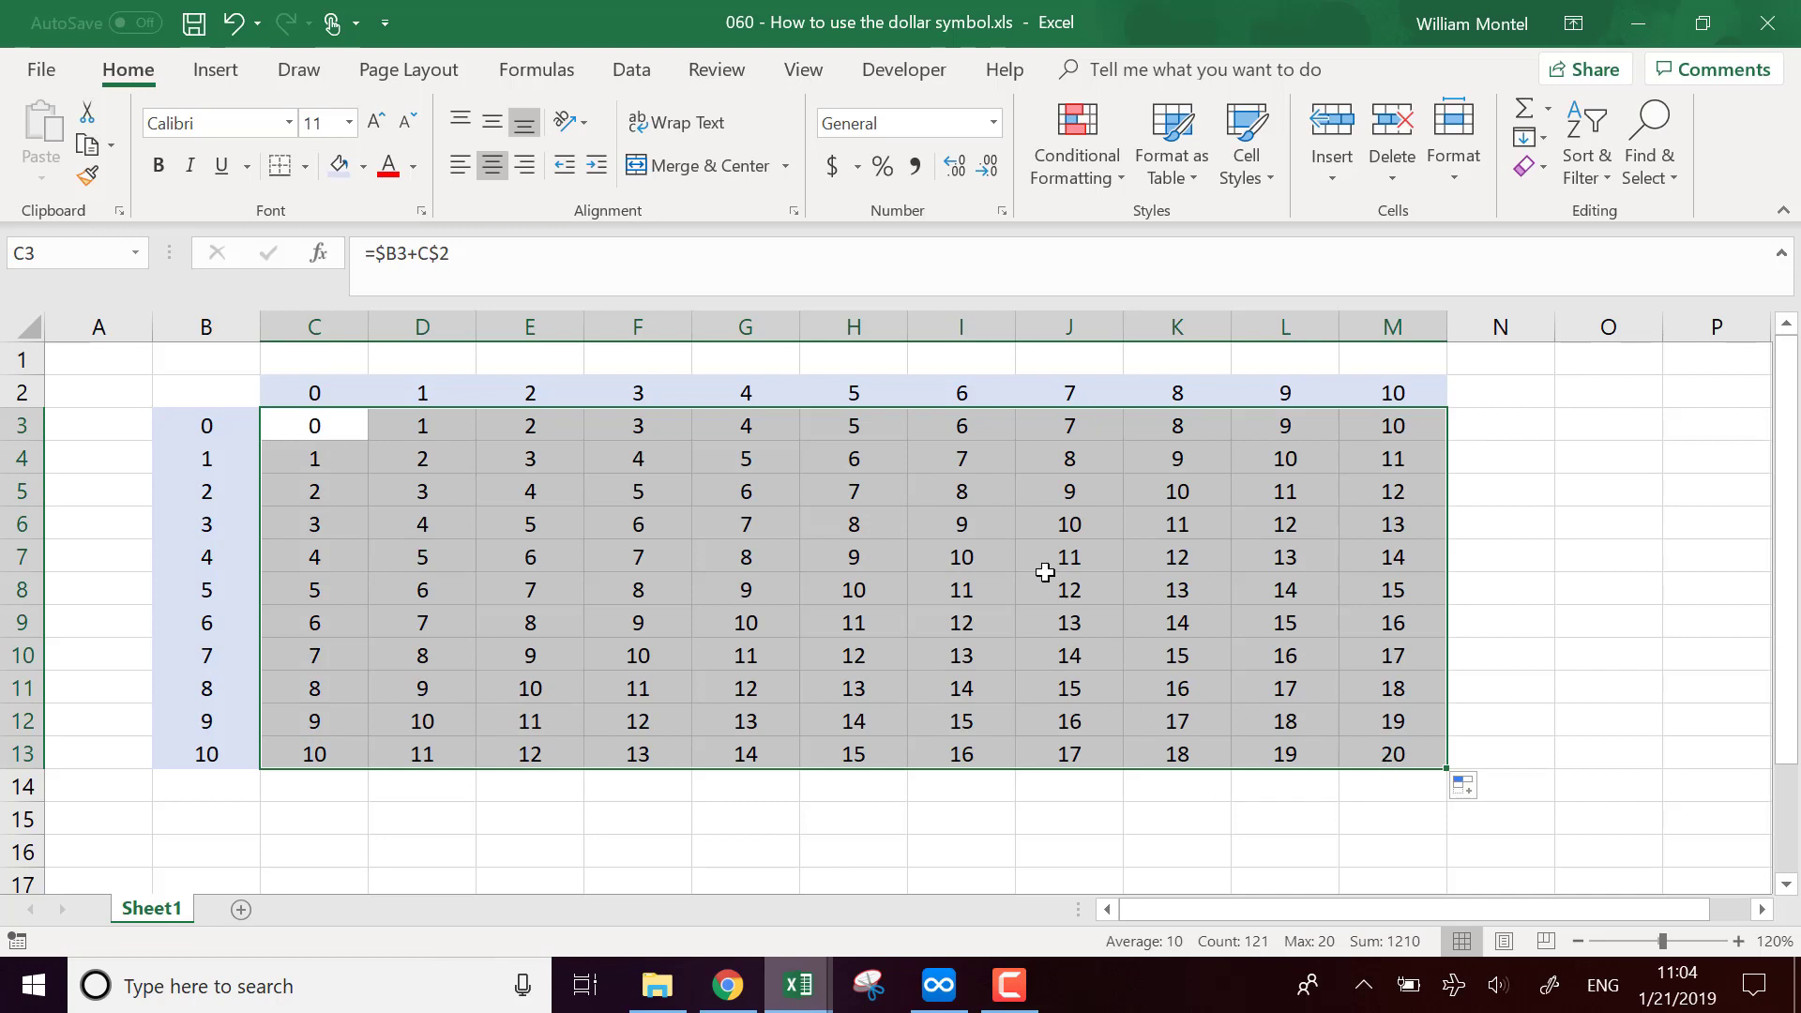
left_click(1069, 589)
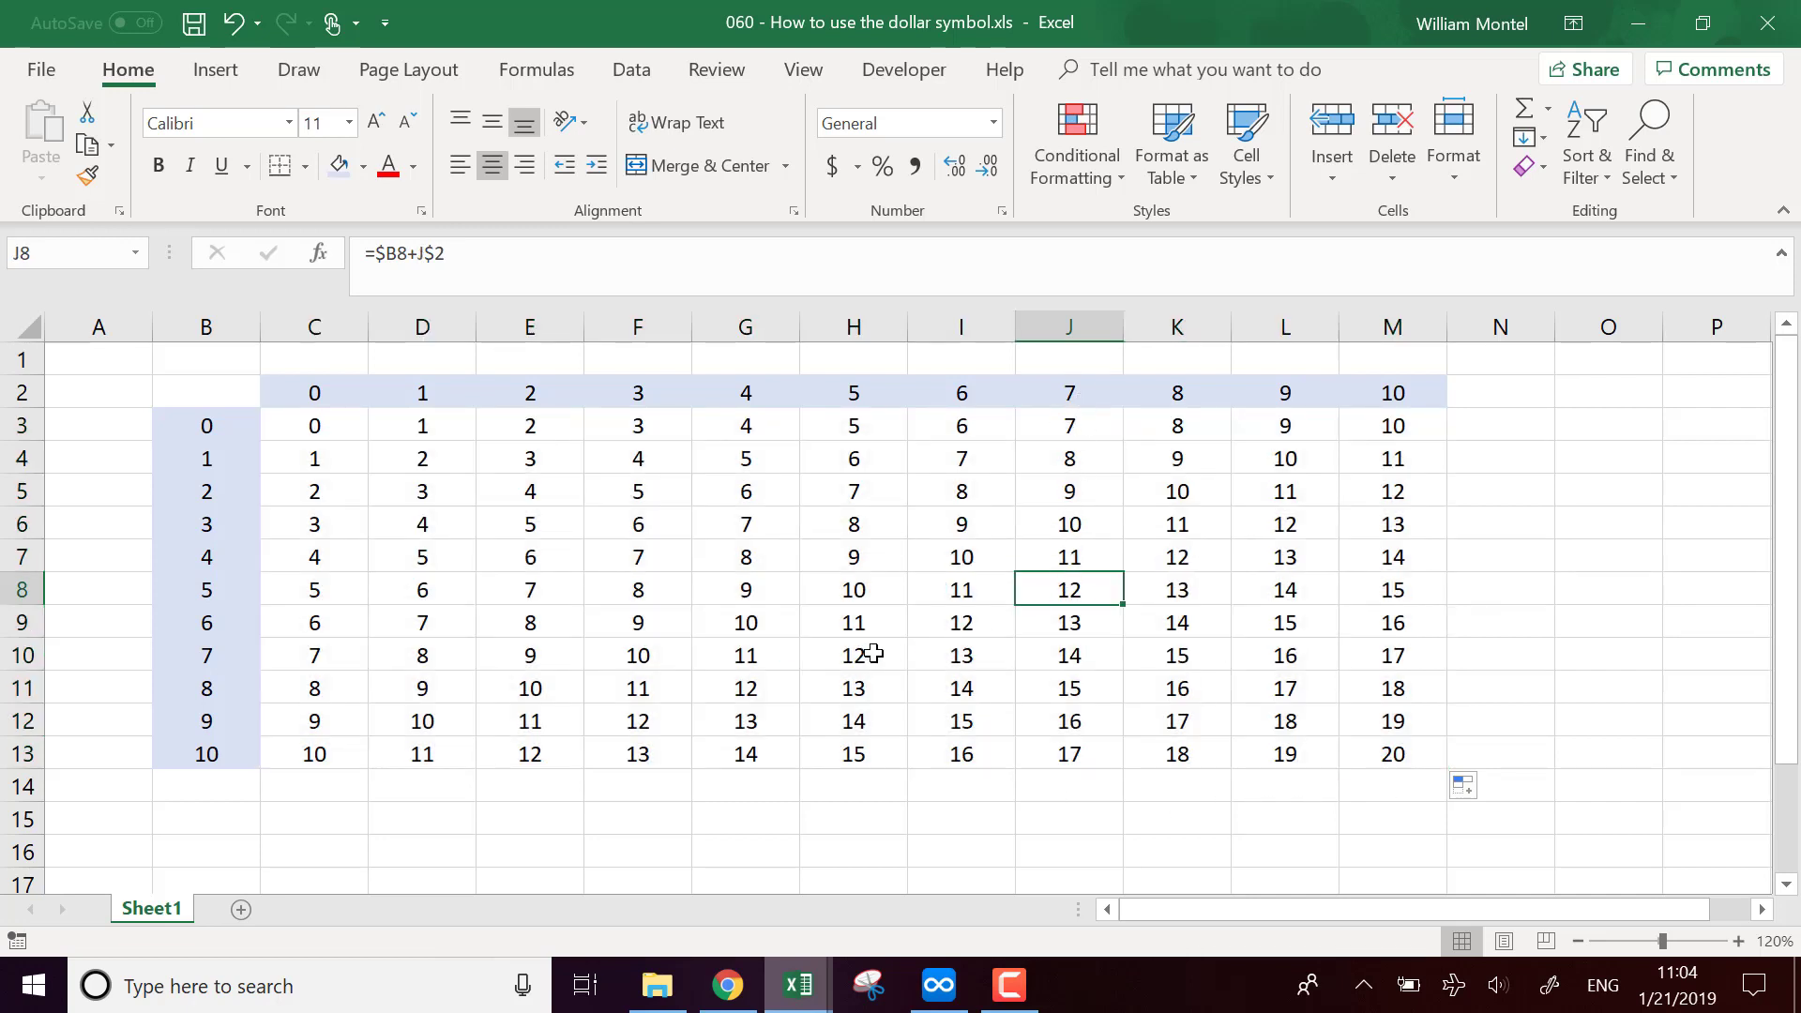
left_click(839, 664)
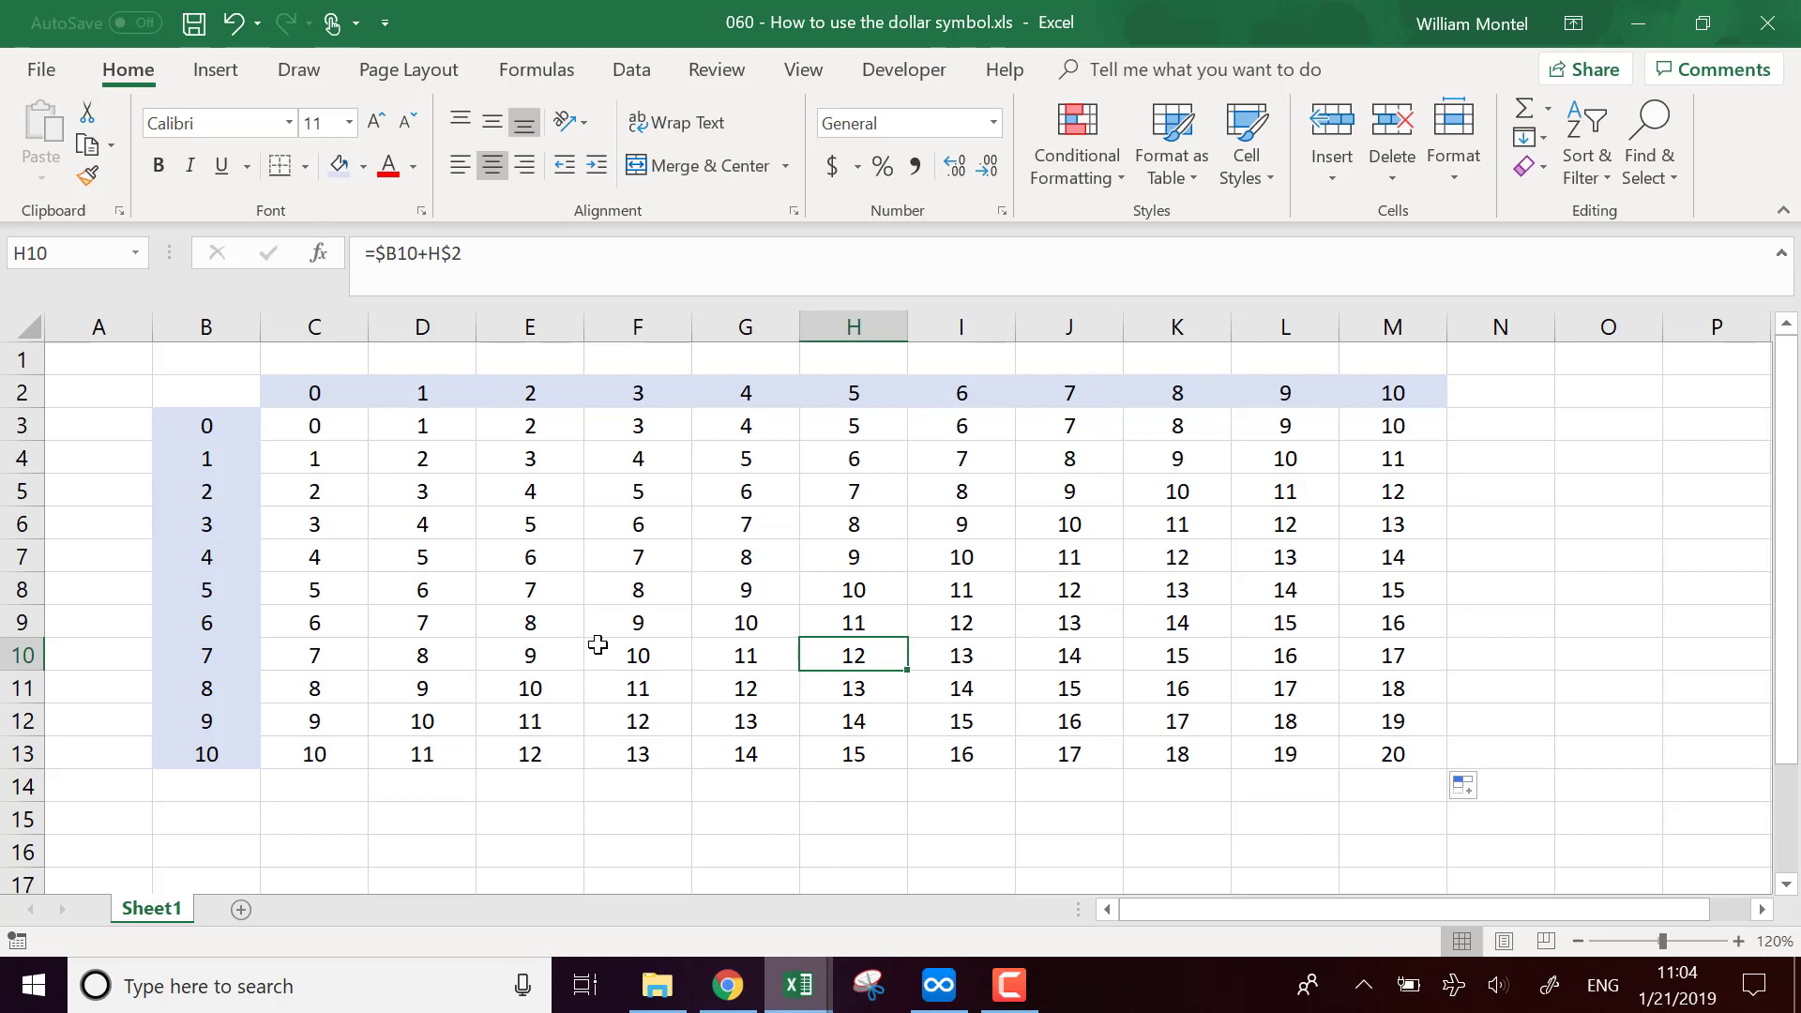
left_click(531, 593)
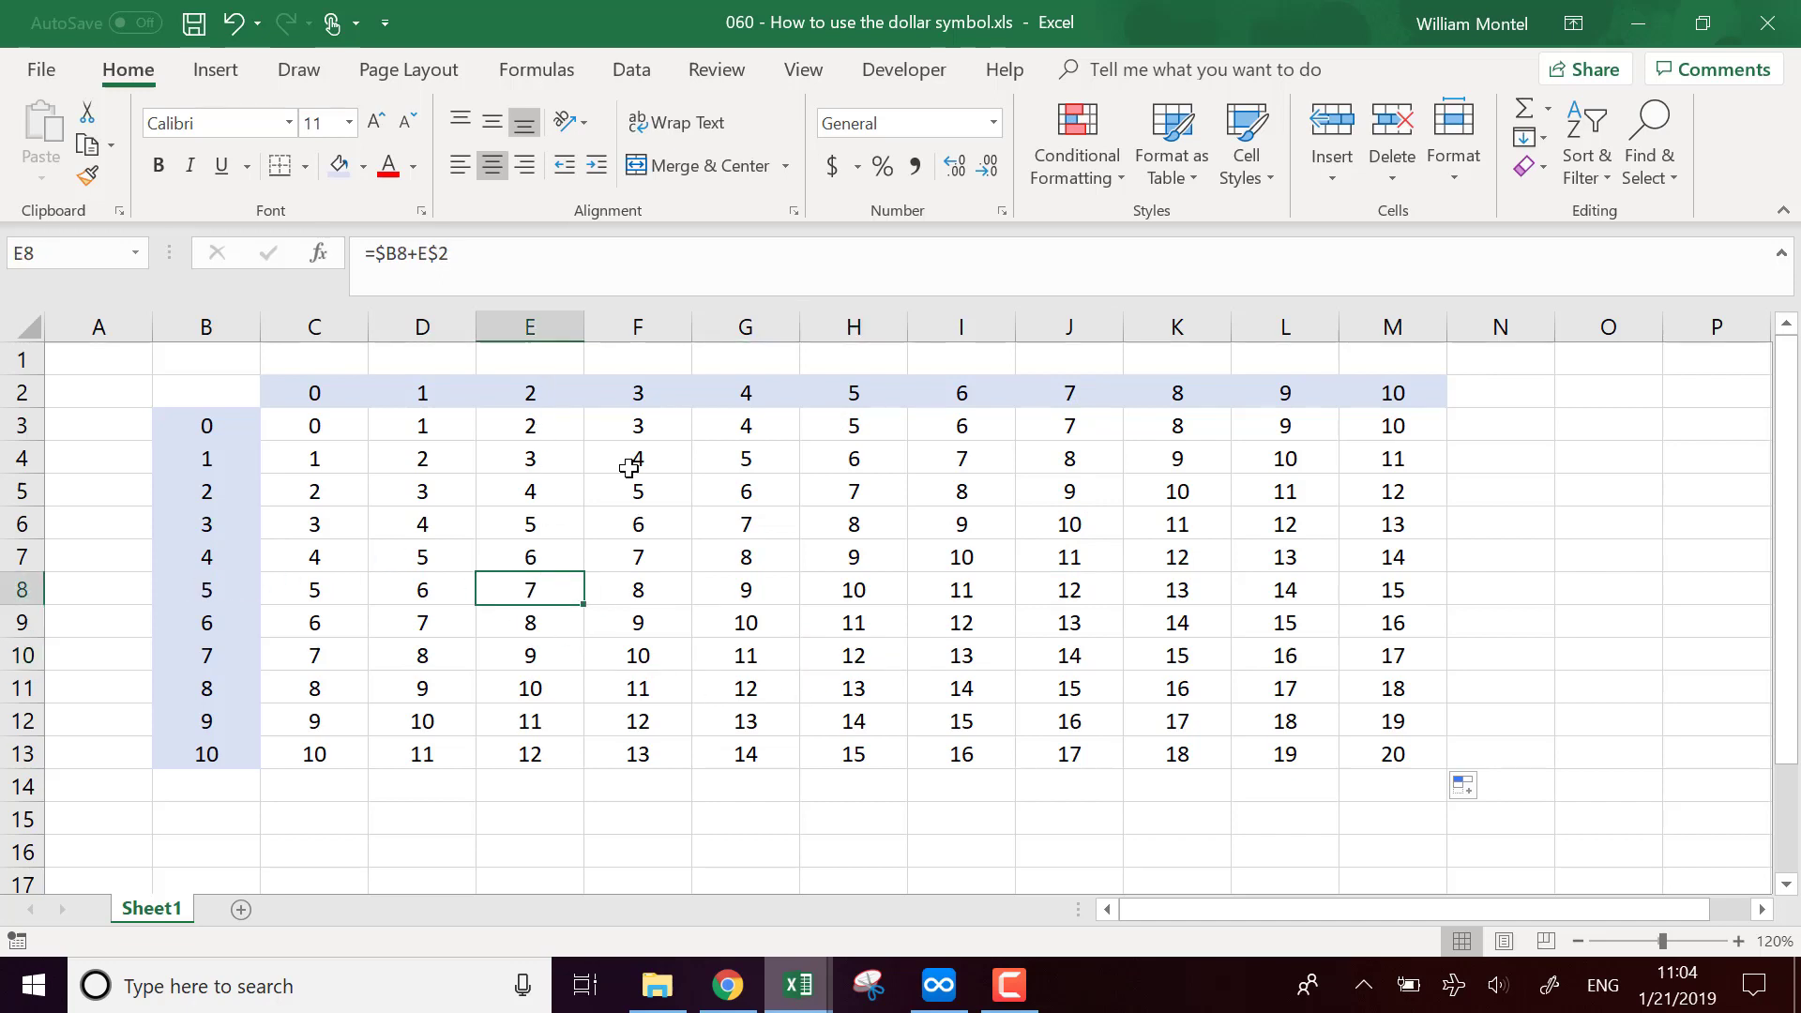
left_click(1260, 620)
left_click(1398, 755)
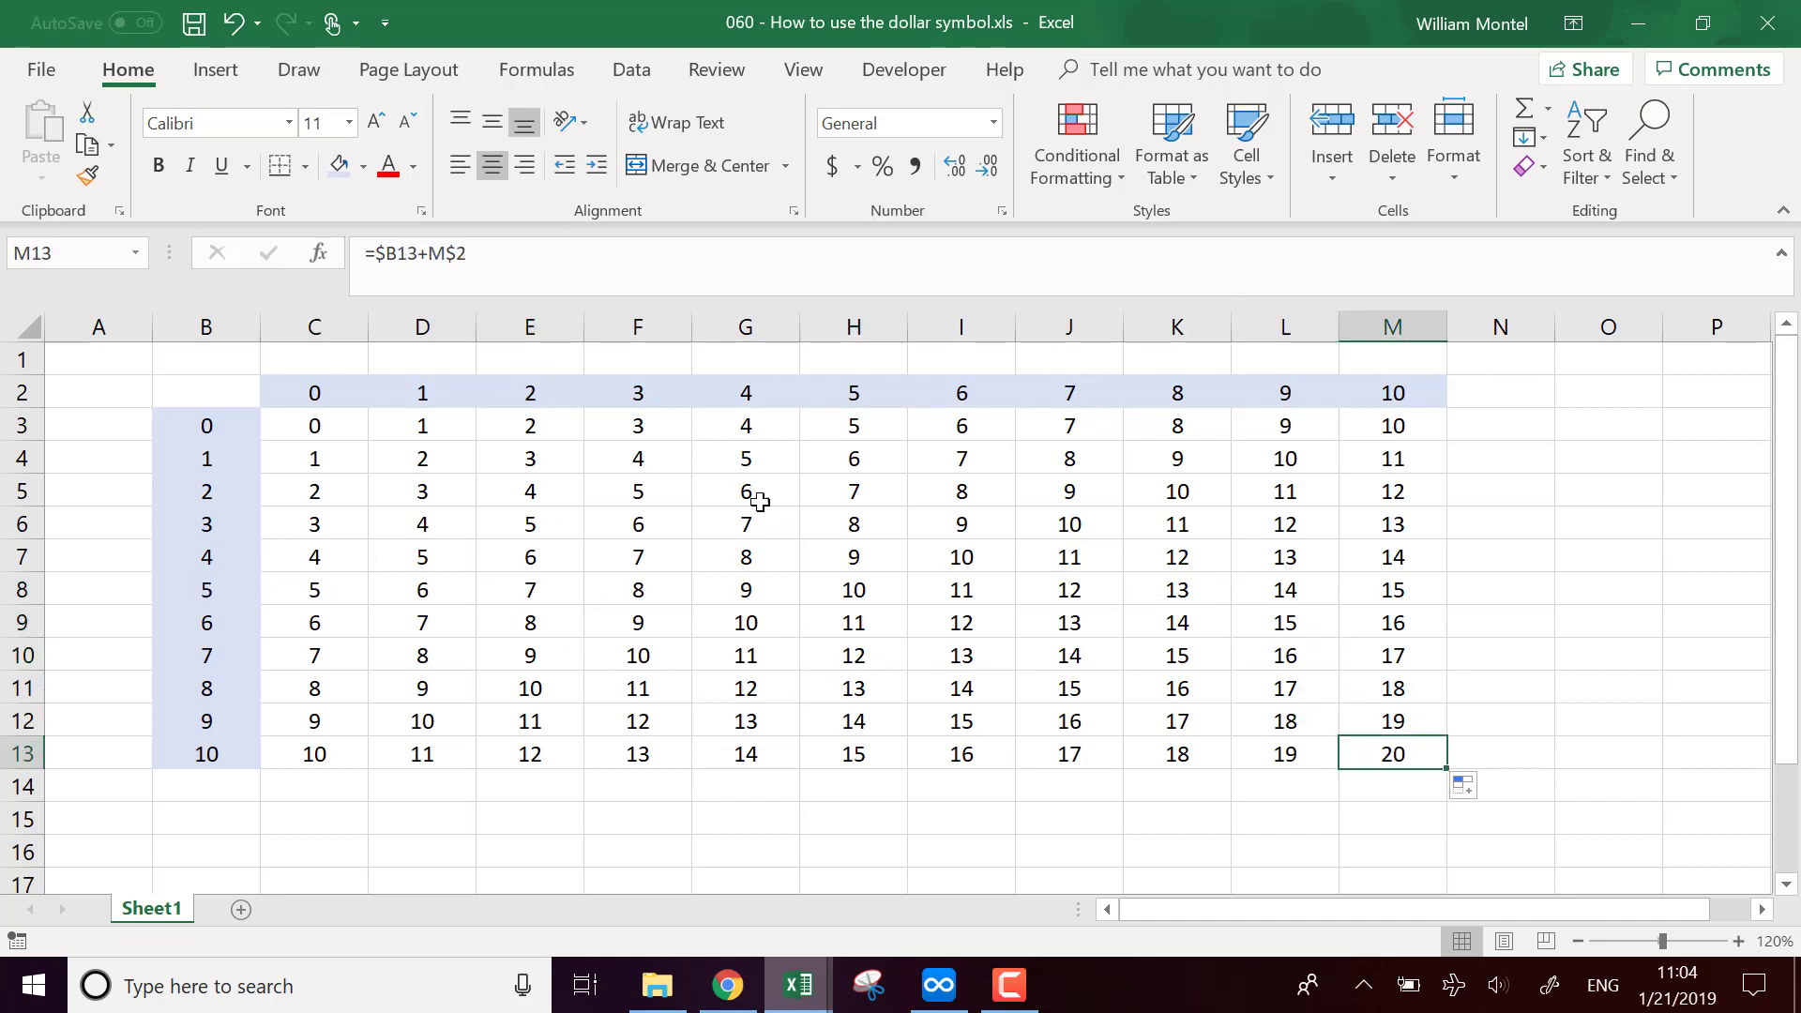
left_click(342, 425)
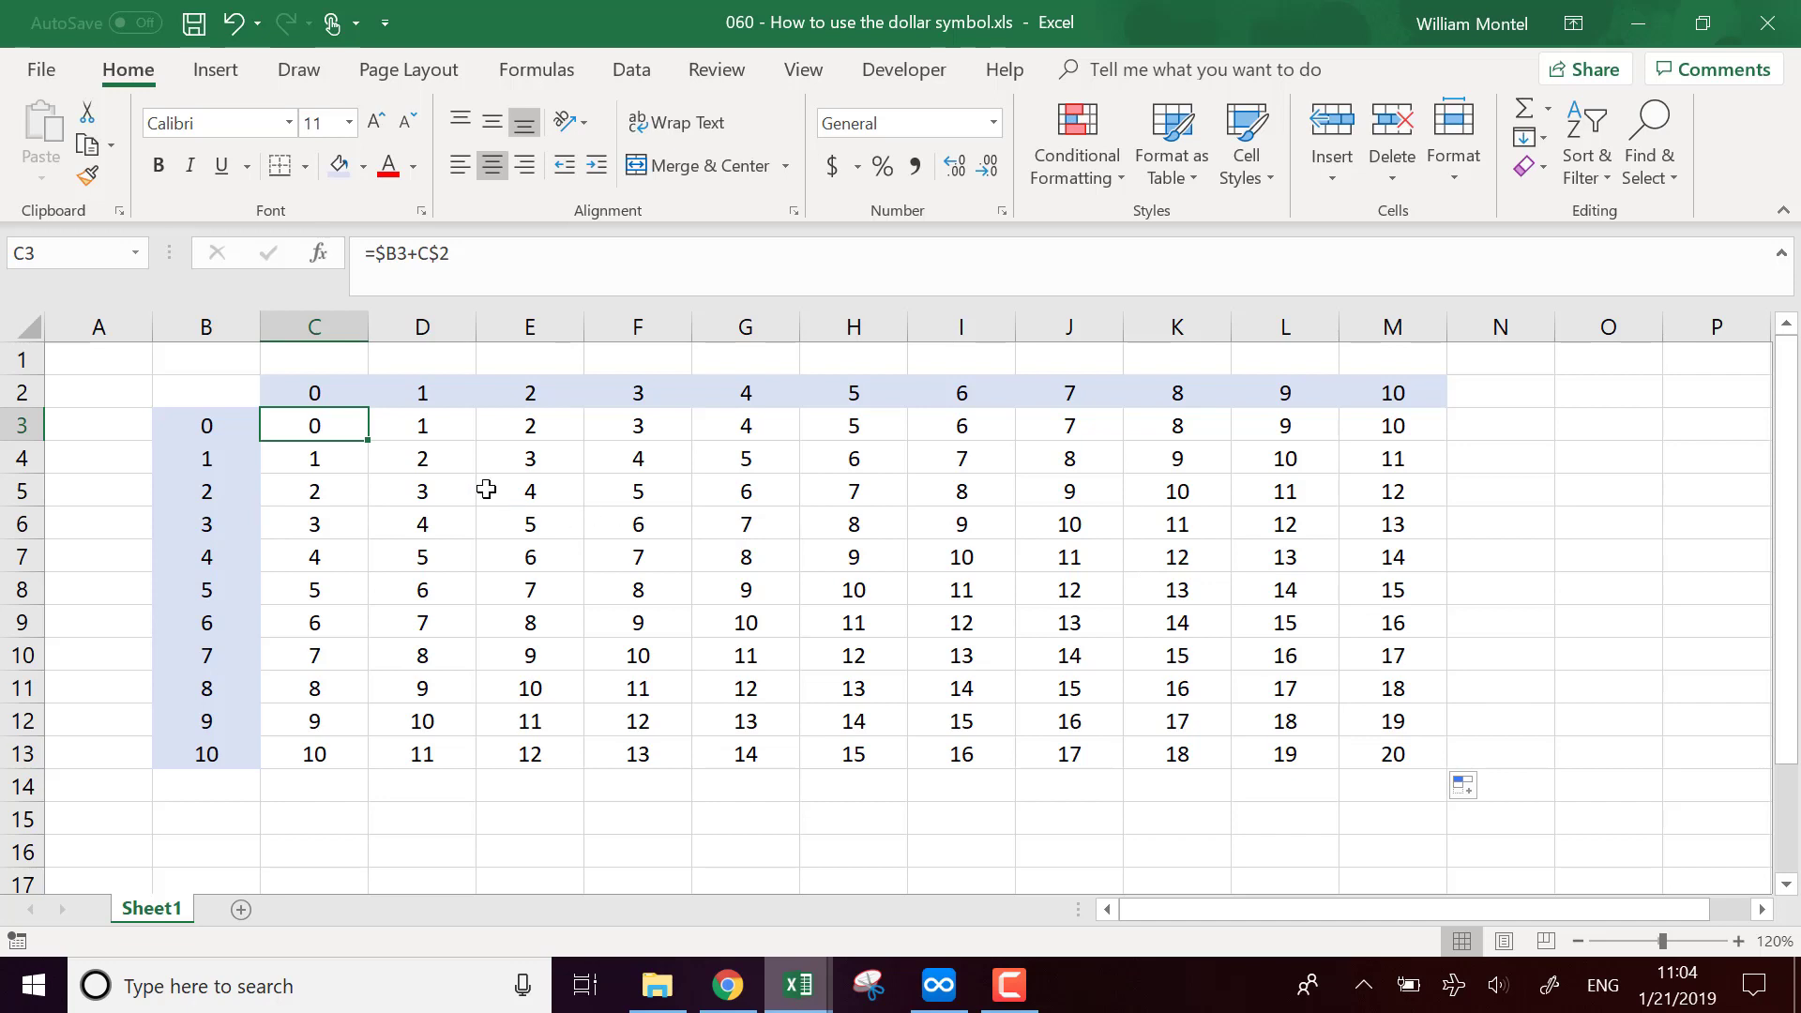
left_click(1323, 694)
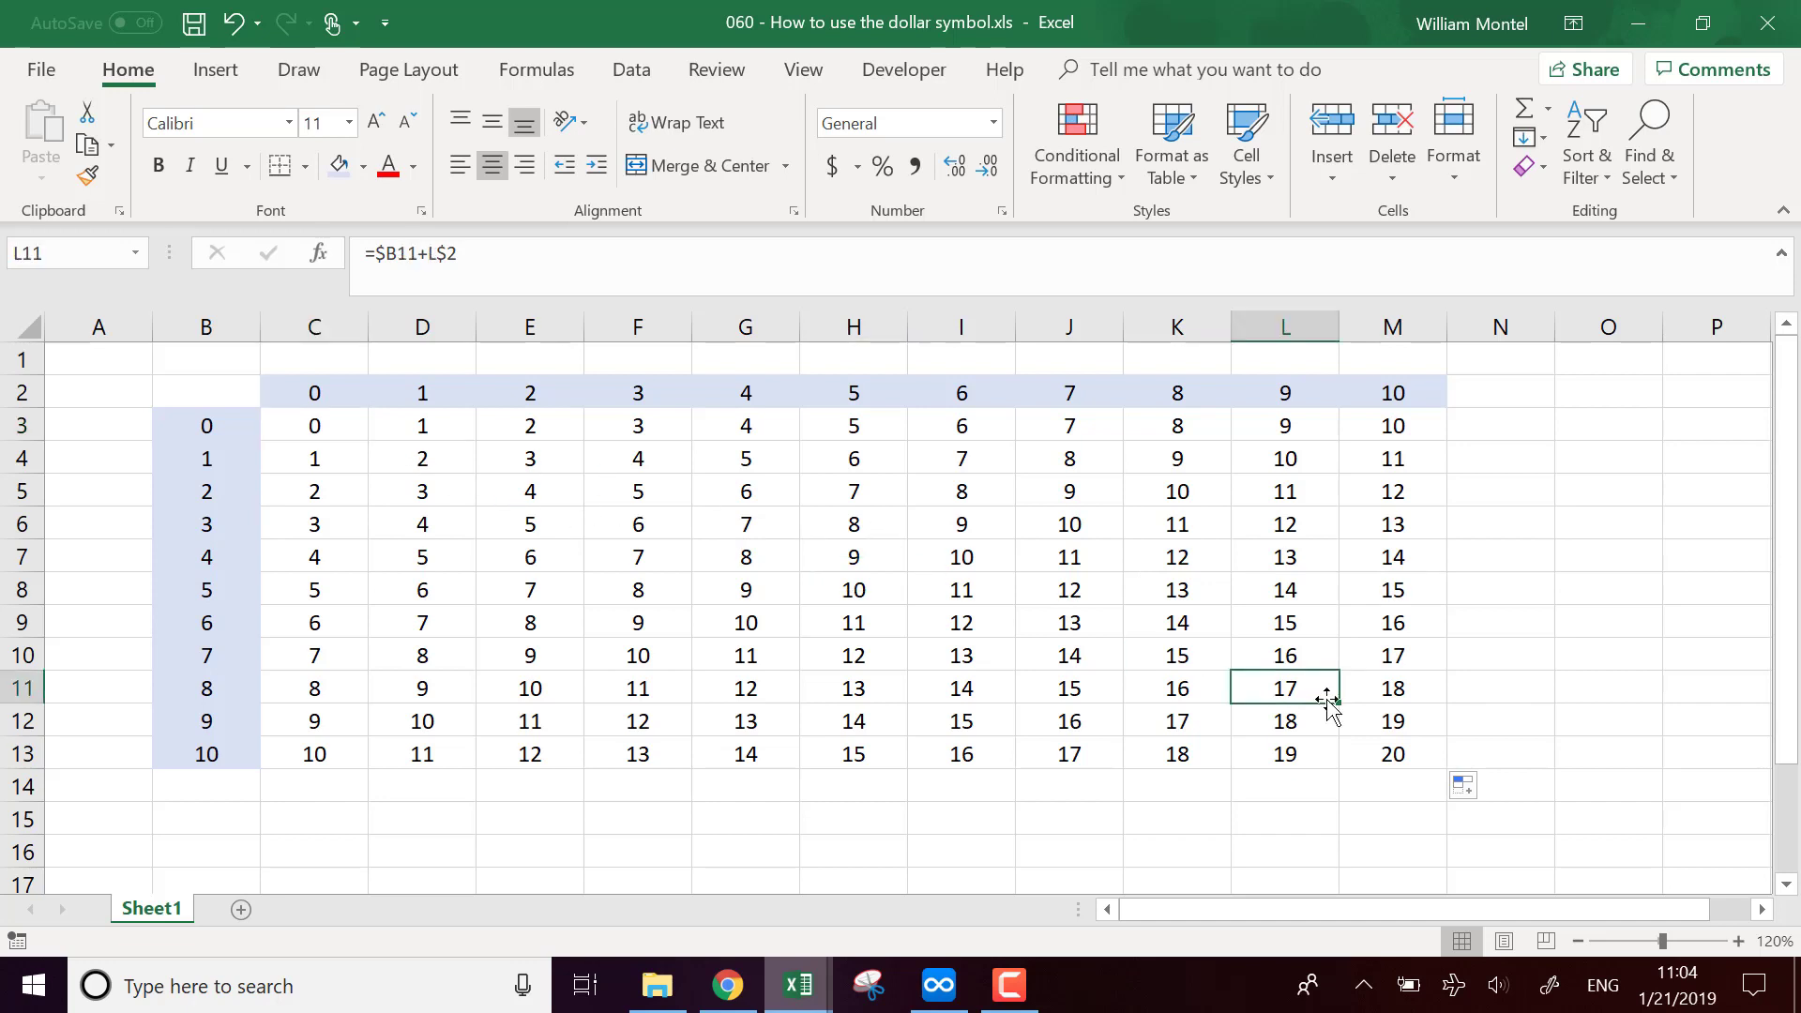
left_click(1396, 752)
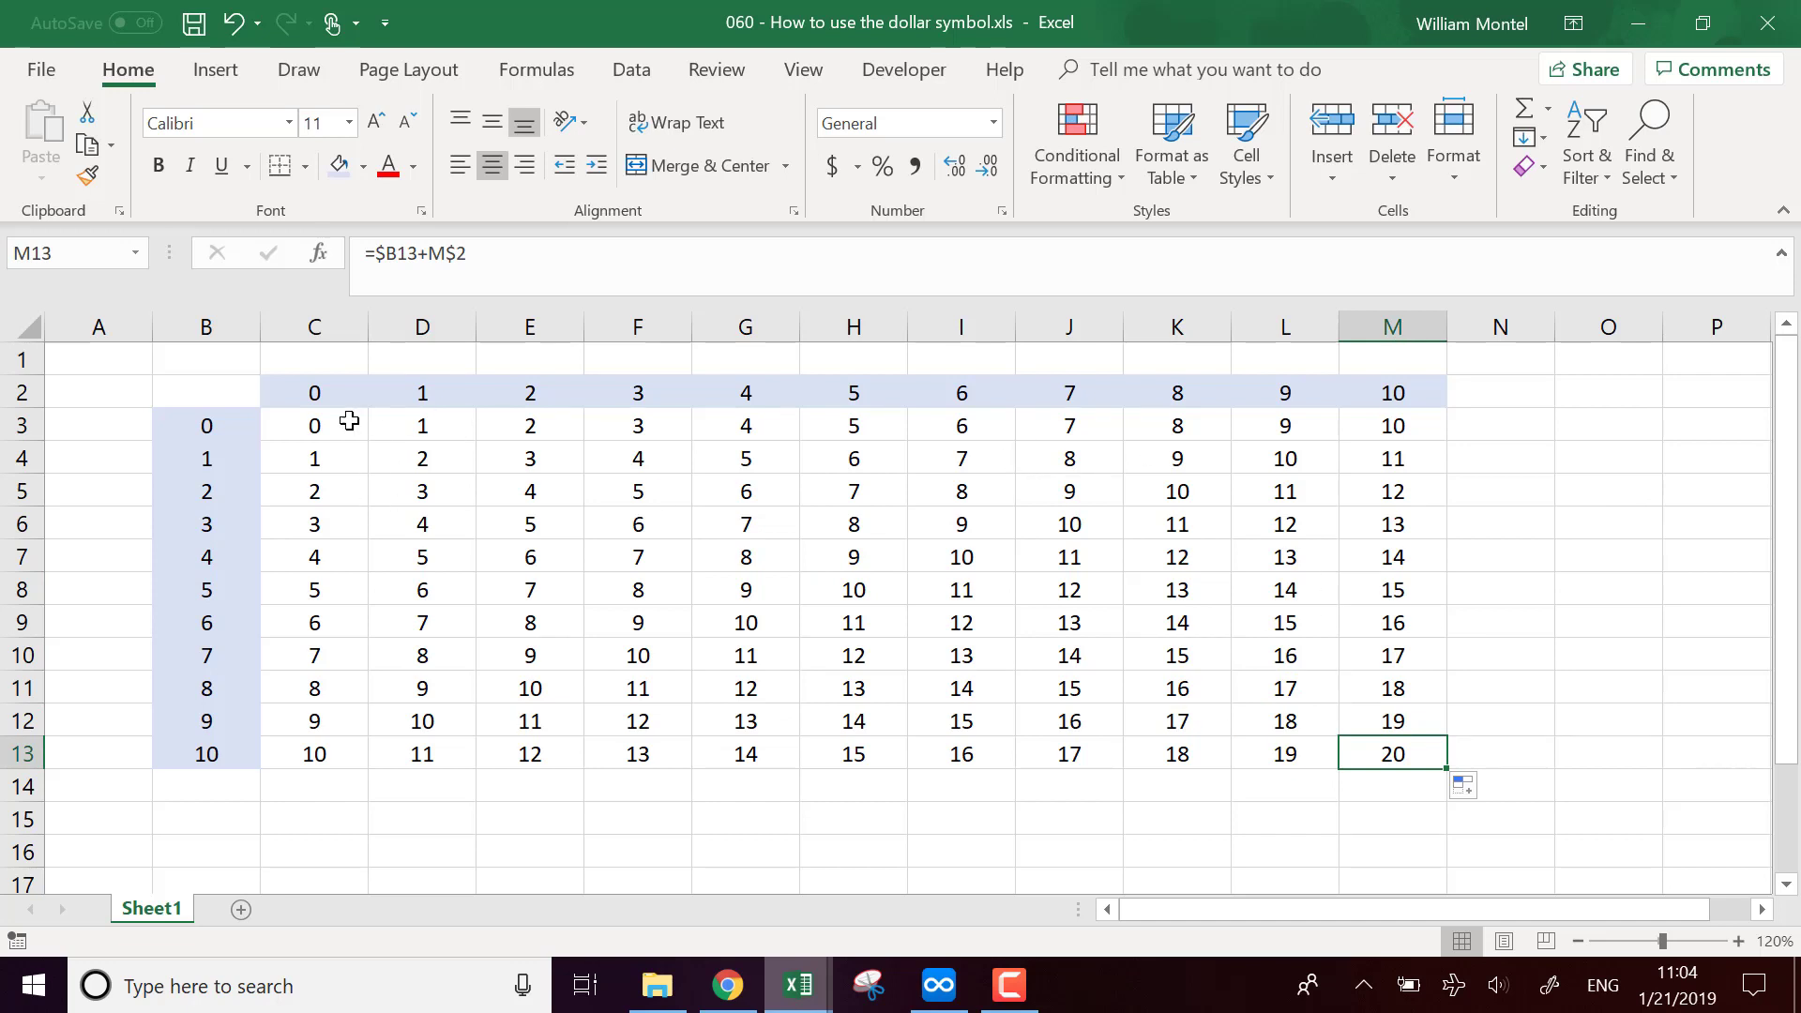
left_click_drag(347, 422, 1428, 769)
left_click(1609, 593)
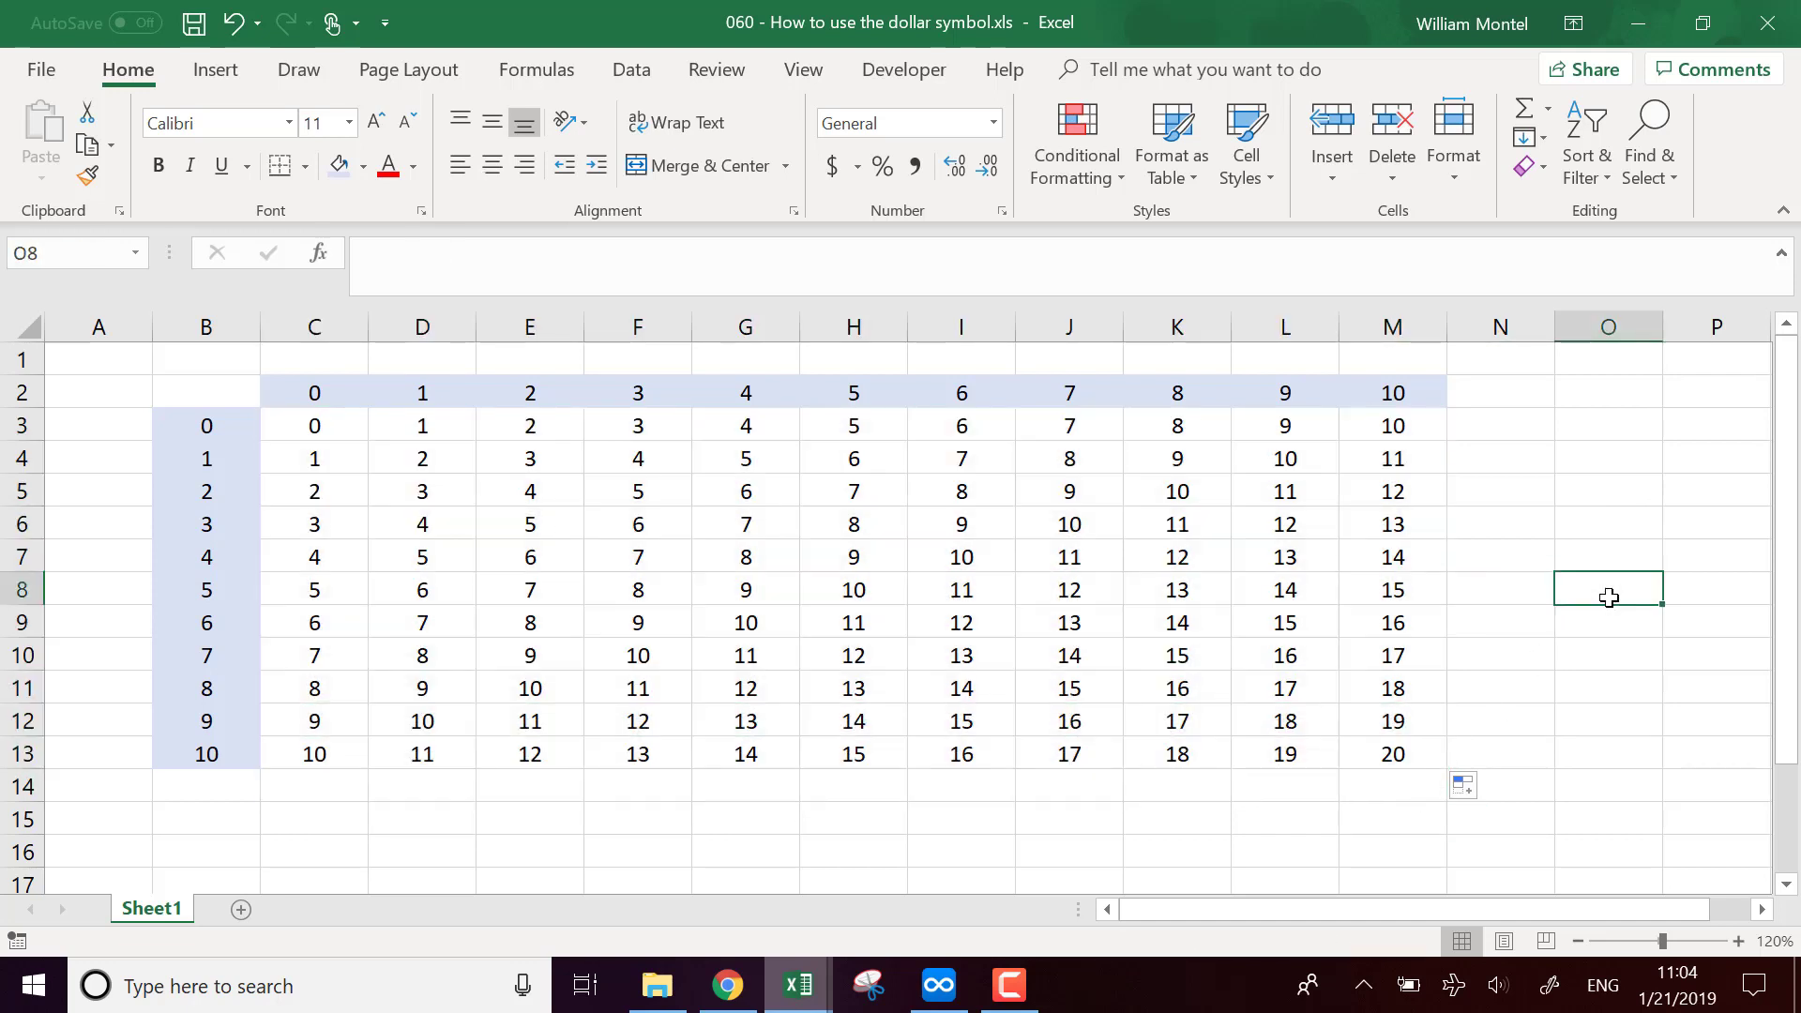